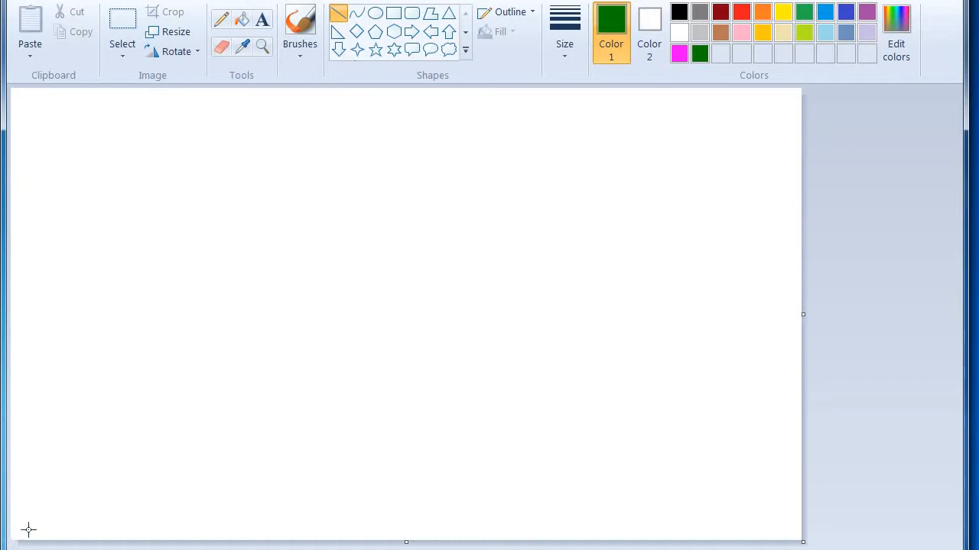
# Step: Divide the canvas with a dark green diagonal line, filling the area above it dark green and below it red
pyautogui.moveTo(14, 535); pyautogui.dragTo(887, 67)
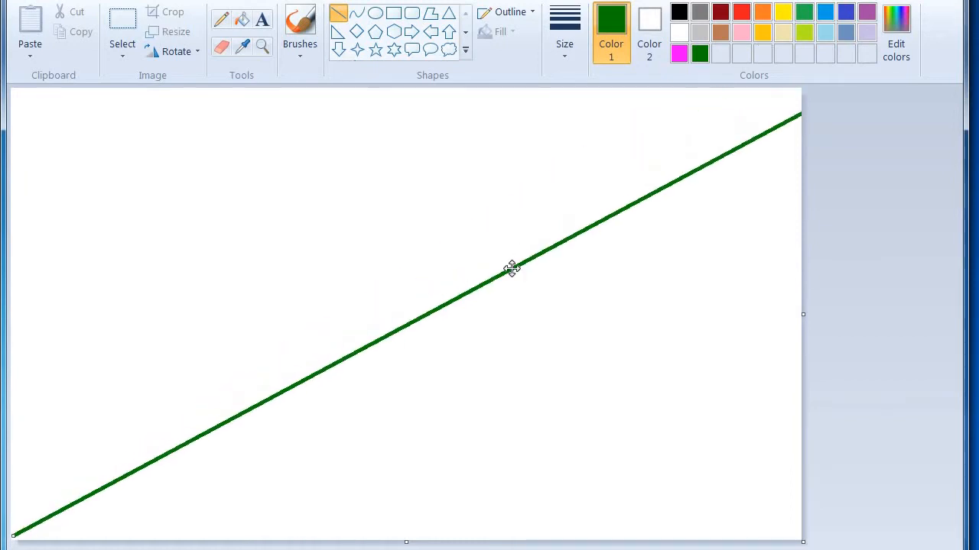
pyautogui.moveTo(512, 268); pyautogui.dragTo(516, 289)
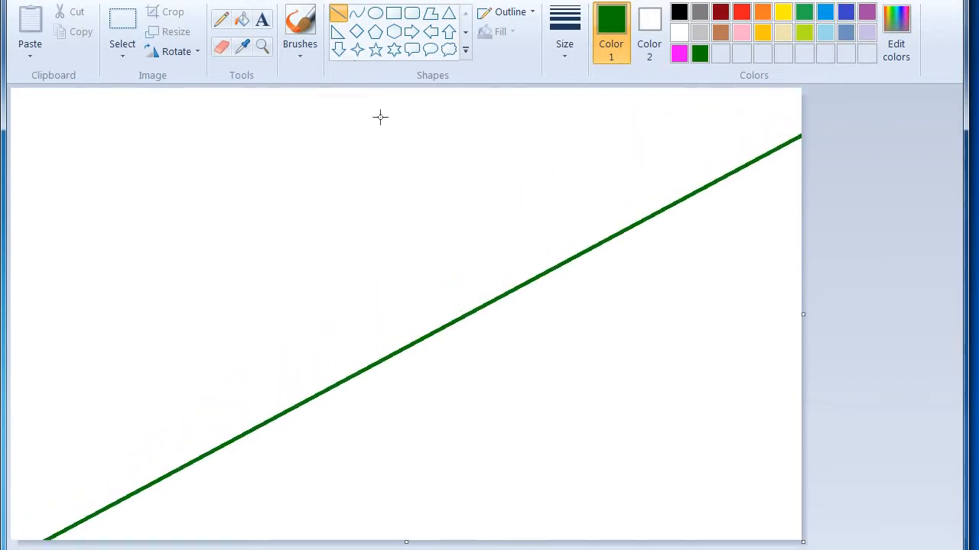
pyautogui.click(240, 20)
pyautogui.click(229, 125)
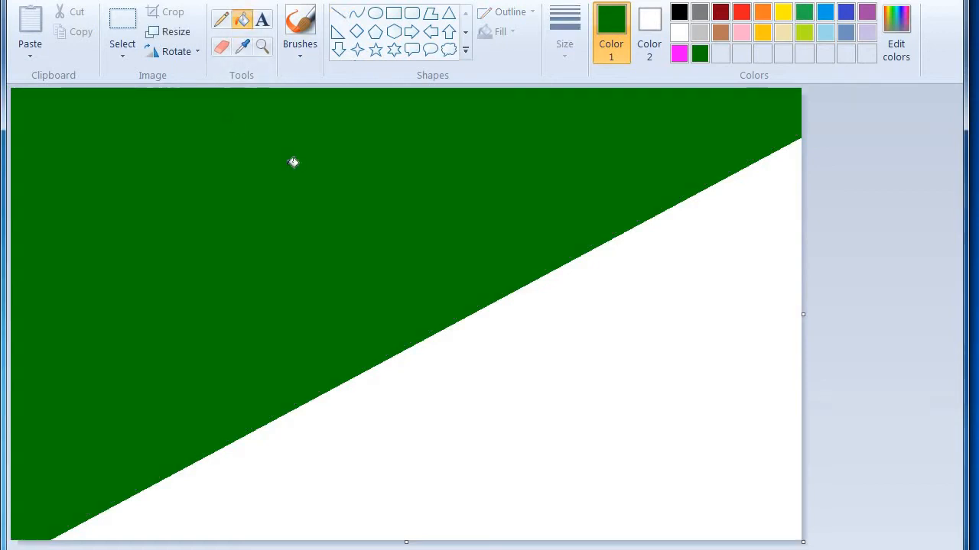
pyautogui.click(741, 13)
pyautogui.click(714, 223)
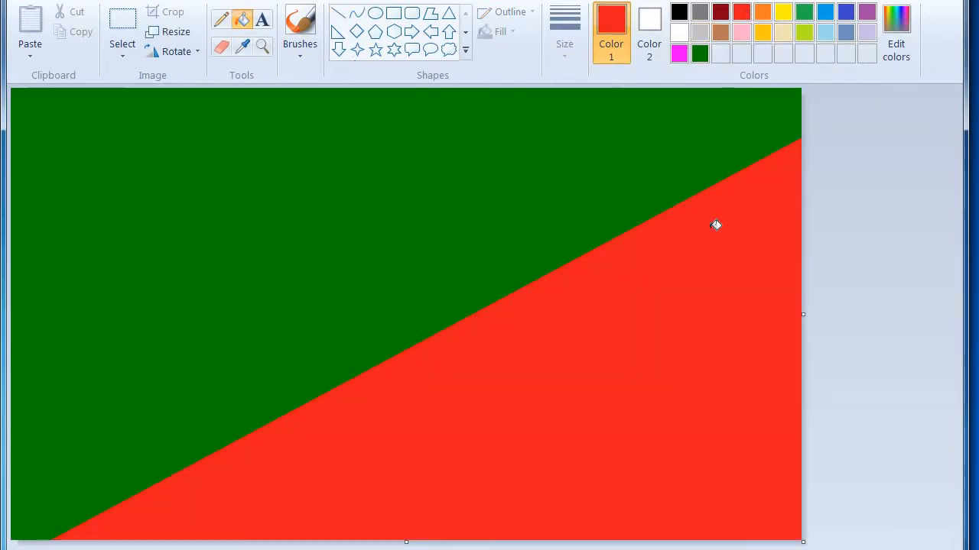
# Step: Copy the image's horizontal pixel value, and resize the image to 1 pixel wide without maintaining the aspect ratio
pyautogui.click(183, 31)
pyautogui.click(199, 112)
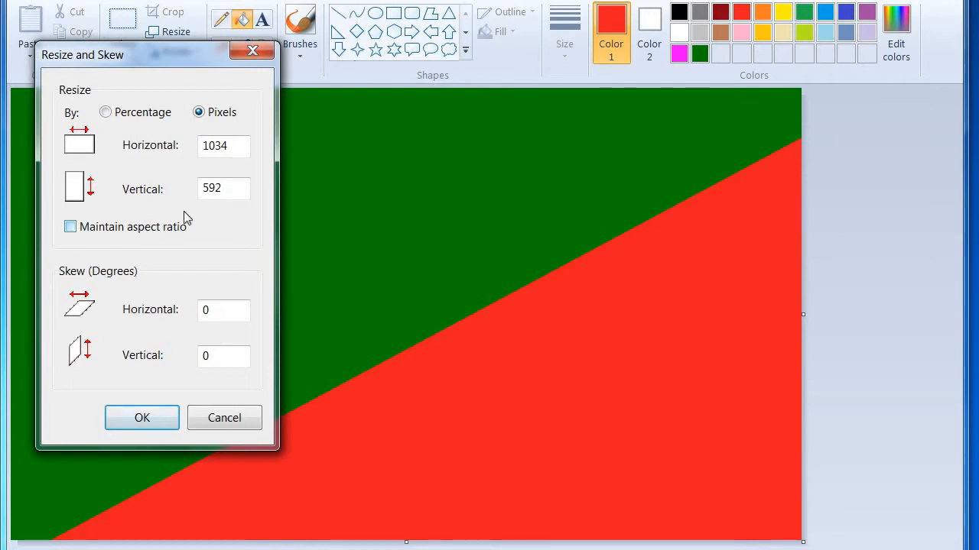
pyautogui.doubleClick(208, 147)
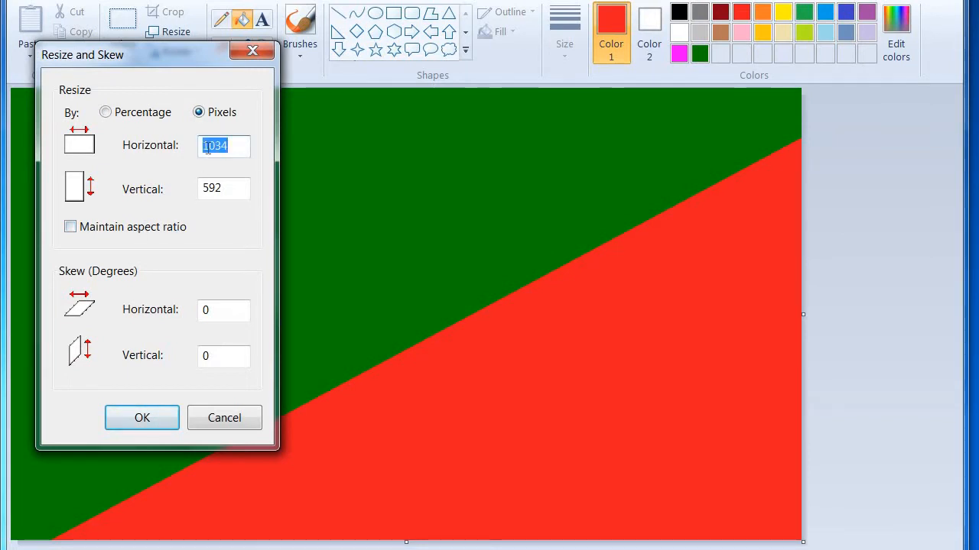
pyautogui.rightClick(208, 148)
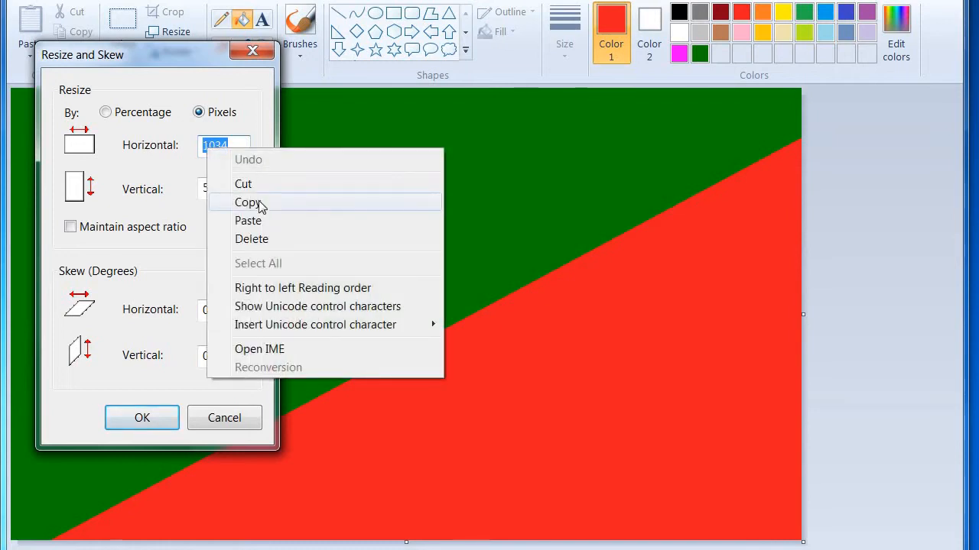
pyautogui.click(245, 203)
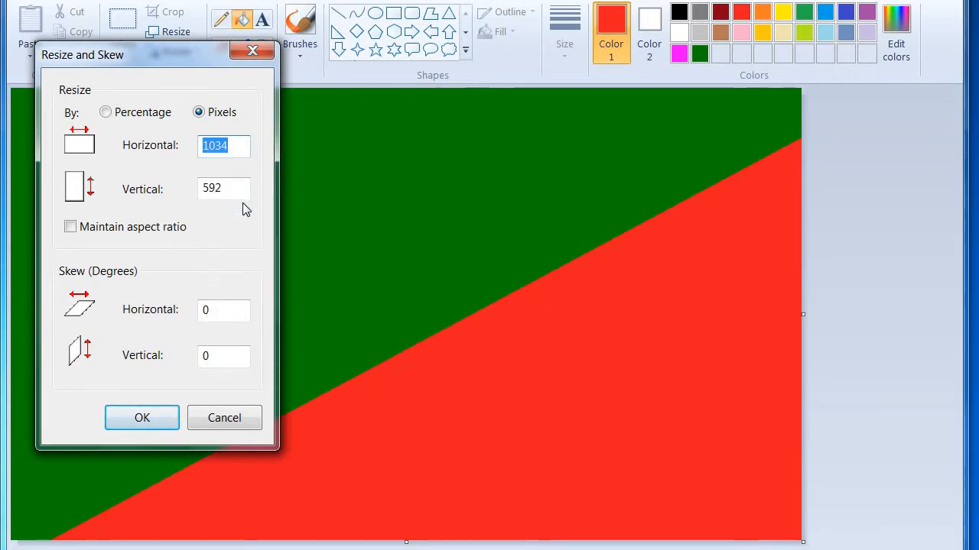
pyautogui.write('1')
pyautogui.press('Return')
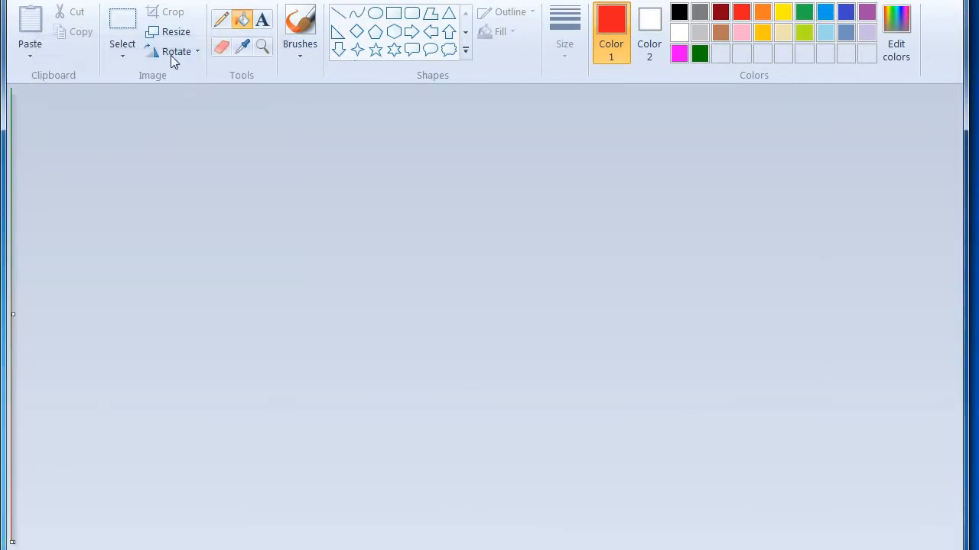
# Step: Stretch the one-pixel-wide image back to 1034 pixels horizontally using the copied value, with the aspect ratio not maintained
pyautogui.click(170, 34)
pyautogui.click(199, 111)
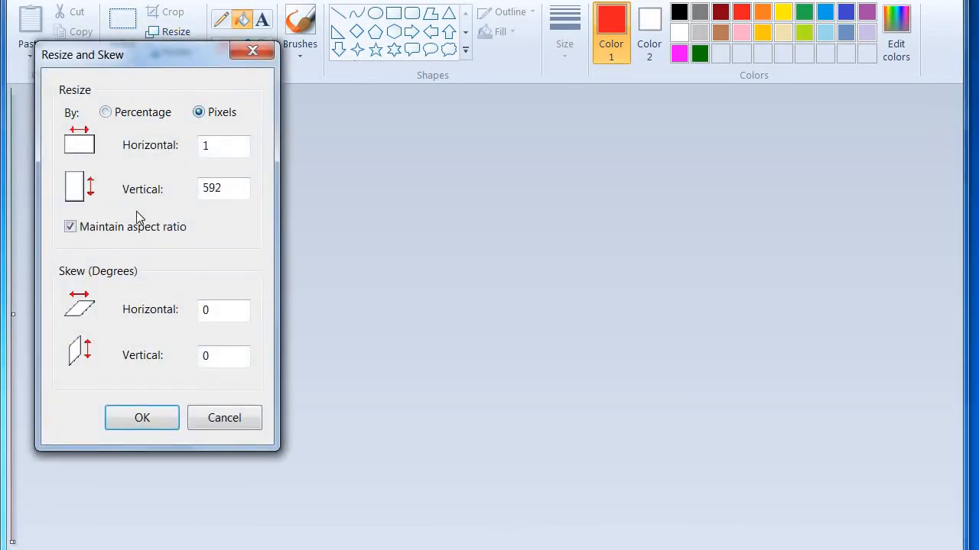
pyautogui.rightClick(231, 151)
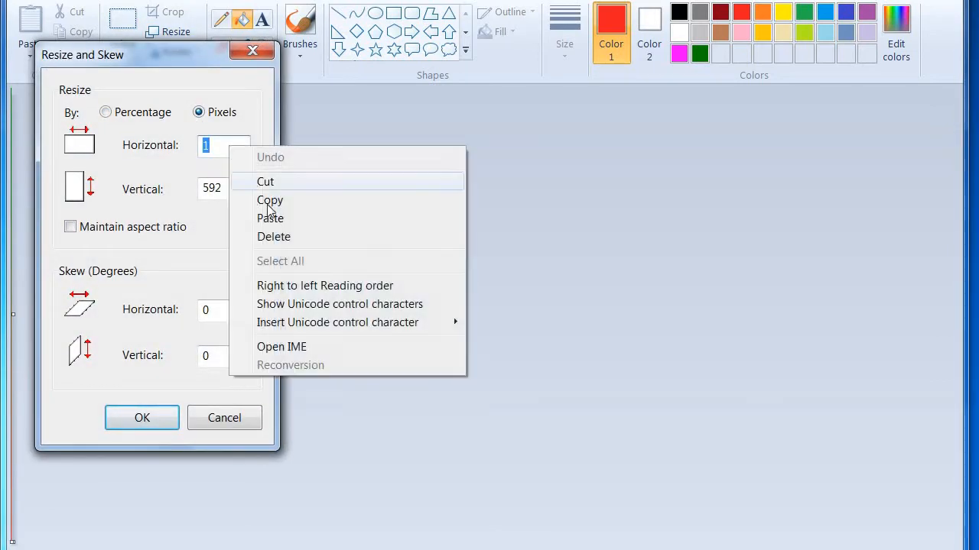
pyautogui.click(269, 219)
pyautogui.click(142, 413)
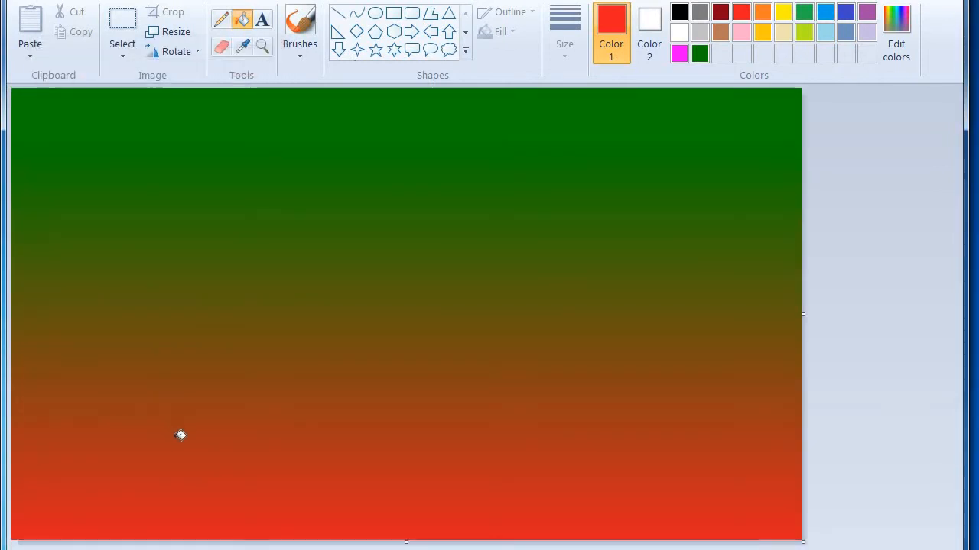
# Step: Paint uneven dark green hills along the bottom of the canvas with a thick round brush, sloping down from left to right
pyautogui.click(300, 27)
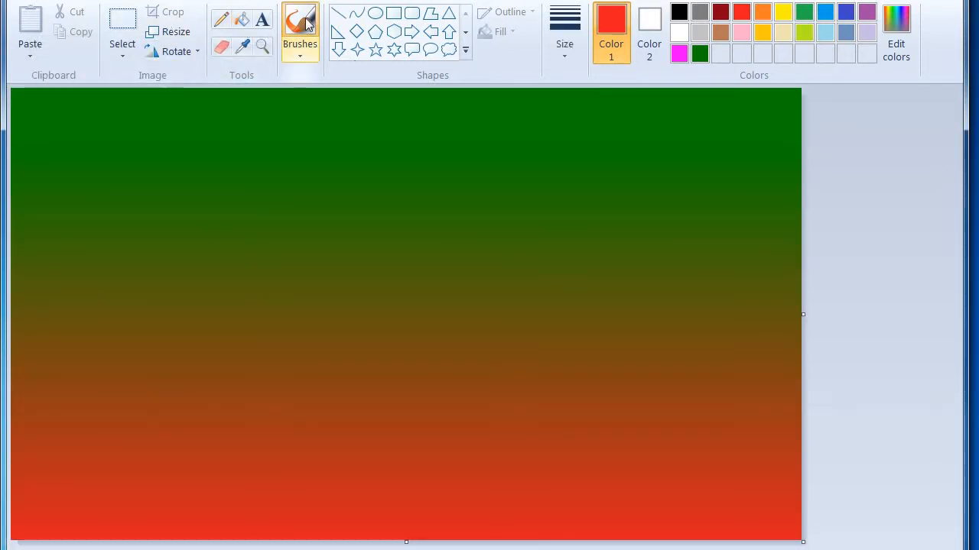
pyautogui.click(191, 165)
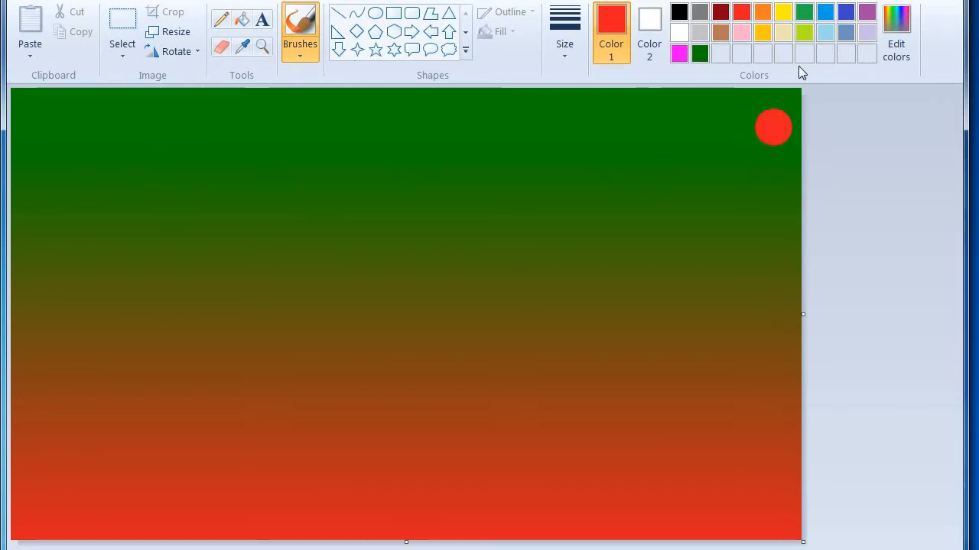
pyautogui.click(699, 54)
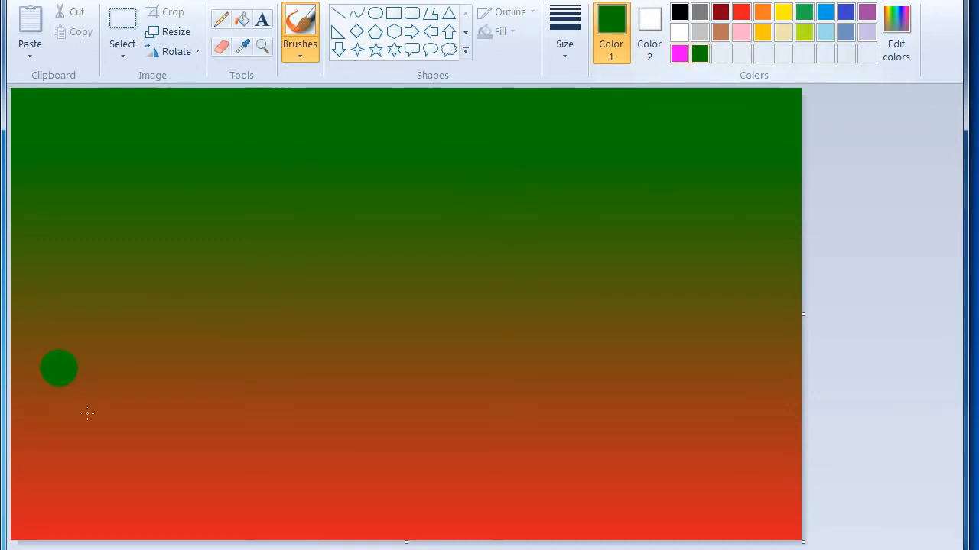
pyautogui.moveTo(28, 520)
pyautogui.mouseDown()
pyautogui.moveTo(26, 528)
pyautogui.moveTo(388, 533)
pyautogui.moveTo(802, 527)
pyautogui.mouseUp()
pyautogui.moveTo(467, 518)
pyautogui.mouseDown()
pyautogui.moveTo(156, 508)
pyautogui.moveTo(23, 487)
pyautogui.moveTo(14, 457)
pyautogui.moveTo(237, 516)
pyautogui.mouseUp()
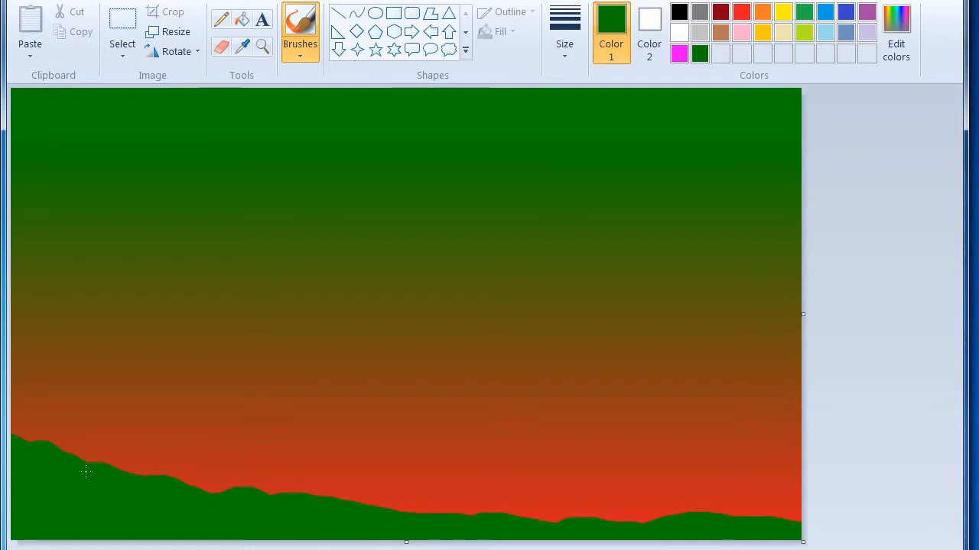
pyautogui.moveTo(83, 464)
pyautogui.mouseDown()
pyautogui.moveTo(9, 439)
pyautogui.moveTo(63, 448)
pyautogui.moveTo(104, 475)
pyautogui.moveTo(264, 501)
pyautogui.mouseUp()
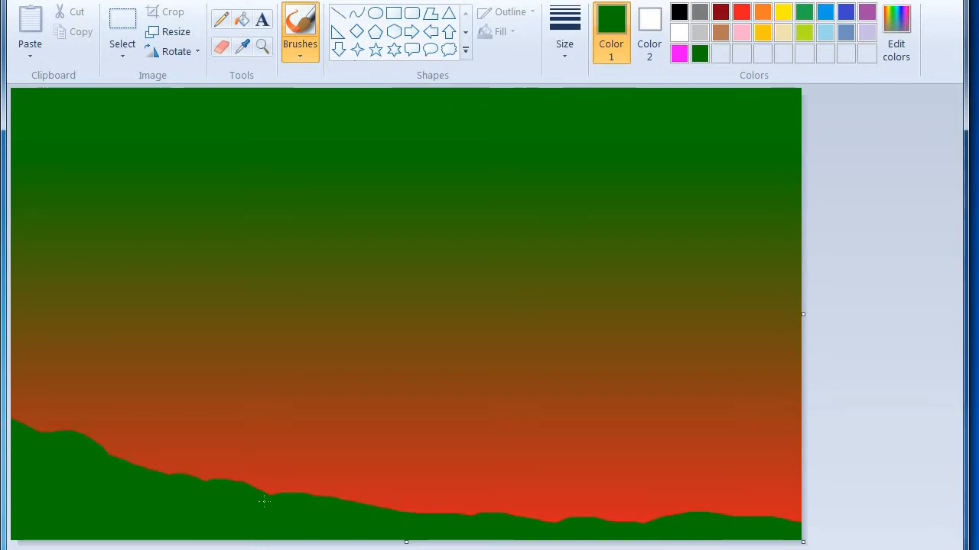
pyautogui.moveTo(475, 535)
pyautogui.mouseDown()
pyautogui.moveTo(584, 534)
pyautogui.moveTo(634, 547)
pyautogui.moveTo(559, 533)
pyautogui.mouseUp()
pyautogui.moveTo(634, 538); pyautogui.dragTo(728, 534)
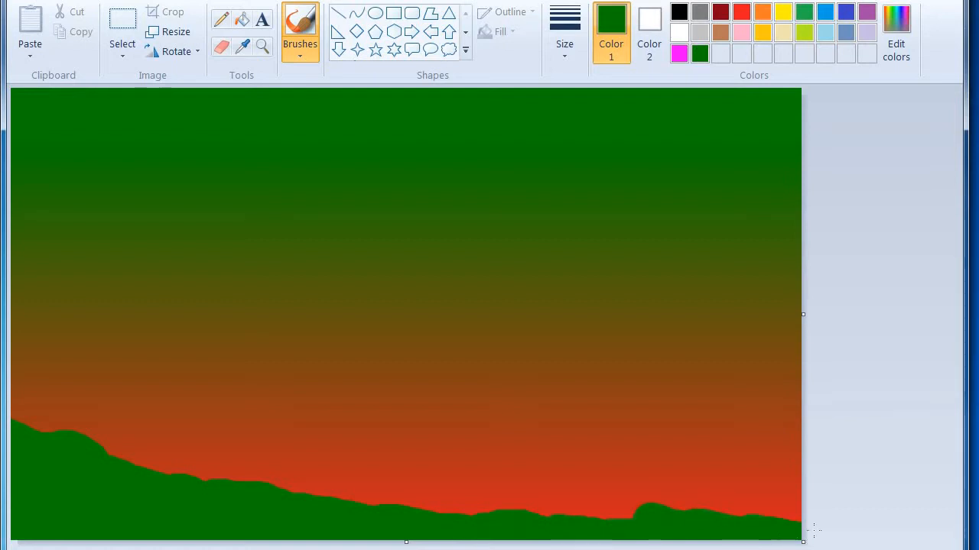
pyautogui.moveTo(621, 529); pyautogui.dragTo(587, 534)
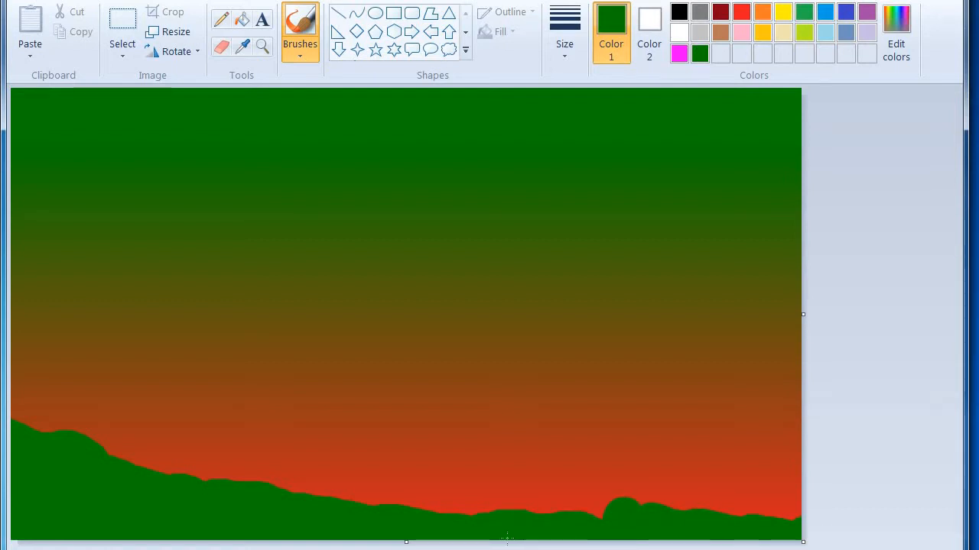
pyautogui.moveTo(507, 538)
pyautogui.mouseDown()
pyautogui.moveTo(366, 515)
pyautogui.moveTo(508, 542)
pyautogui.moveTo(604, 528)
pyautogui.mouseUp()
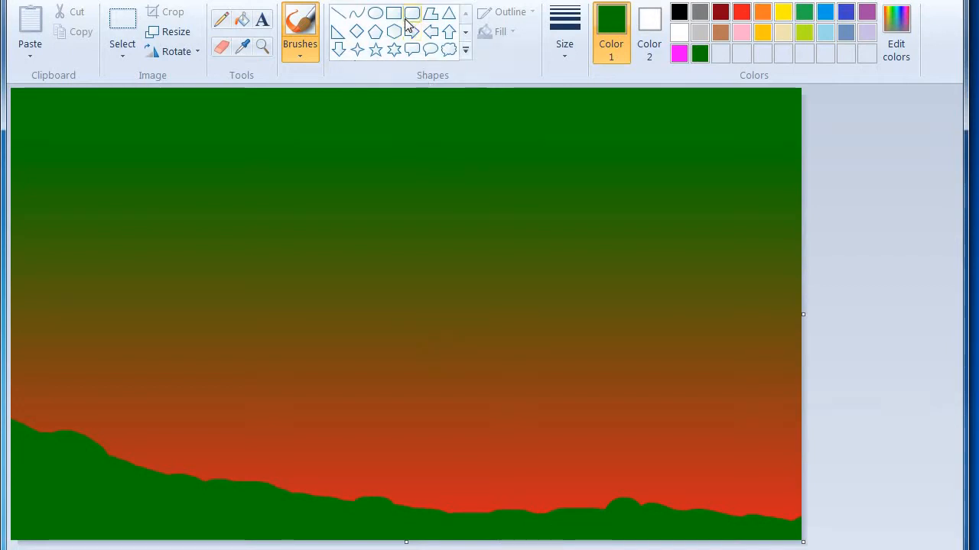
# Step: Draw a solid white circle for the moon in the upper middle of the sky
pyautogui.click(375, 13)
pyautogui.click(679, 32)
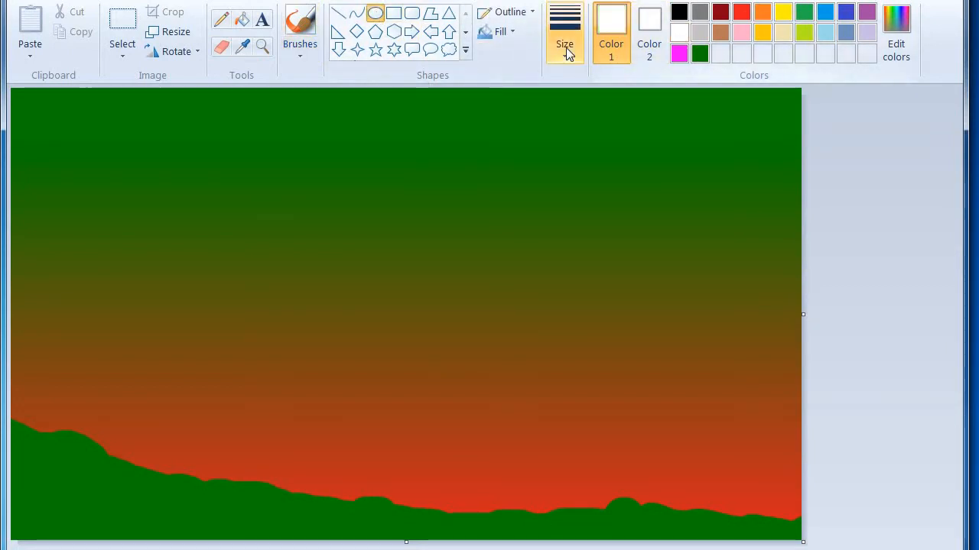
pyautogui.click(501, 32)
pyautogui.click(505, 71)
pyautogui.moveTo(375, 144)
pyautogui.mouseDown()
pyautogui.moveTo(436, 191)
pyautogui.moveTo(490, 270)
pyautogui.moveTo(528, 291)
pyautogui.mouseUp()
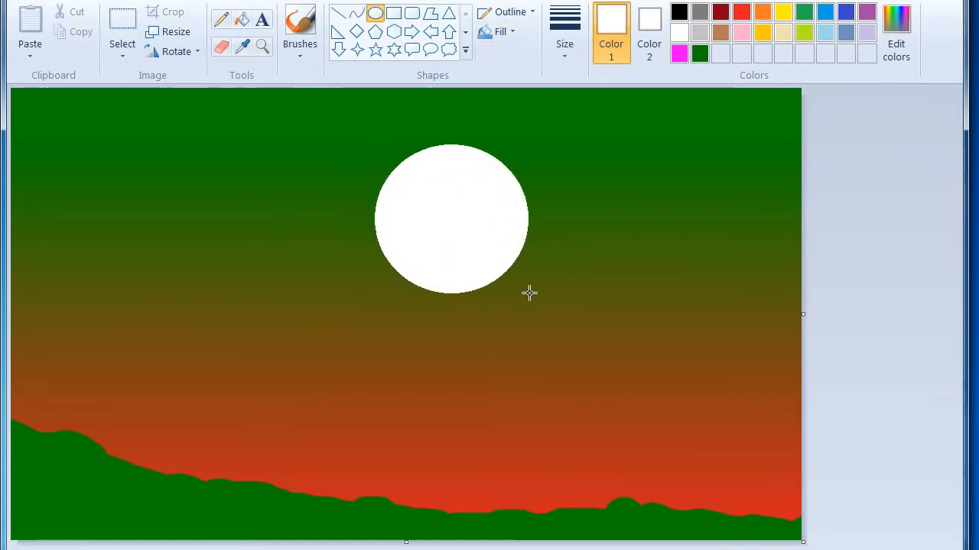
# Step: Enlarge the white moon and move it to the middle of the canvas, just above the hills
pyautogui.moveTo(460, 246); pyautogui.dragTo(422, 193)
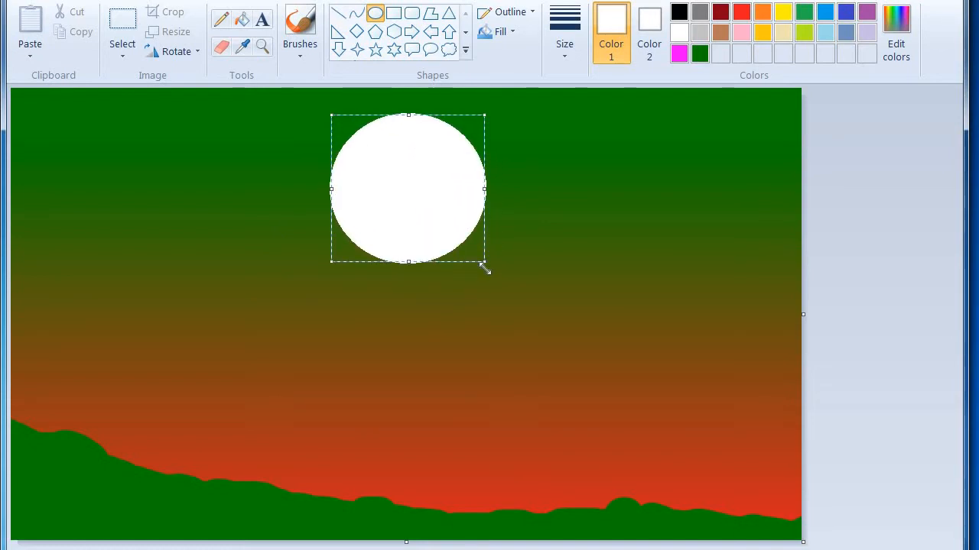
pyautogui.moveTo(484, 264); pyautogui.dragTo(468, 259)
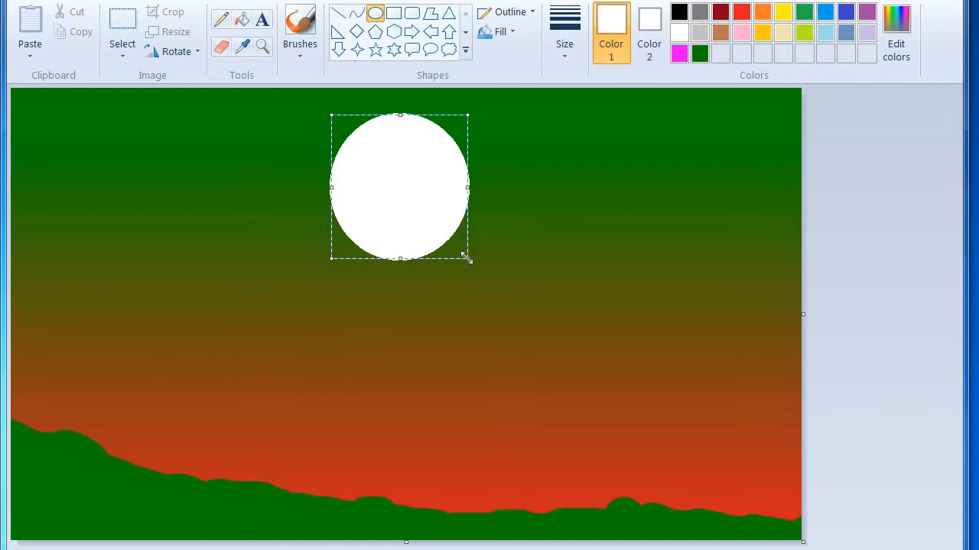
pyautogui.moveTo(466, 260); pyautogui.dragTo(600, 376)
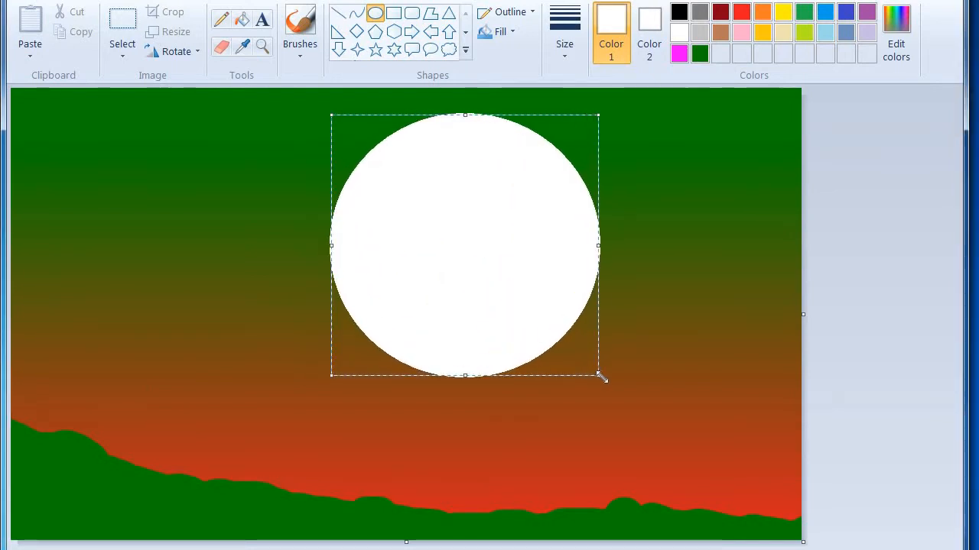
pyautogui.moveTo(486, 260); pyautogui.dragTo(413, 338)
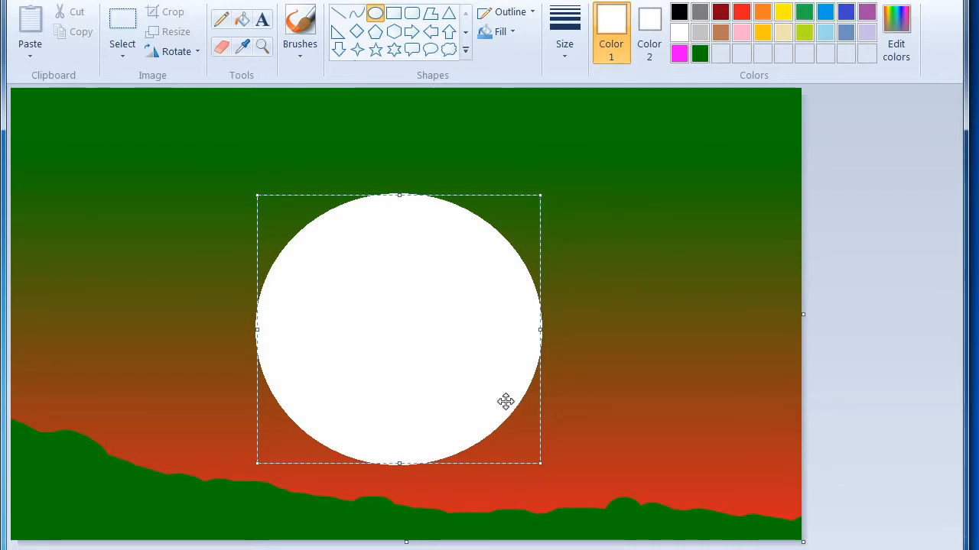
pyautogui.moveTo(544, 468); pyautogui.dragTo(498, 433)
pyautogui.moveTo(397, 291); pyautogui.dragTo(413, 300)
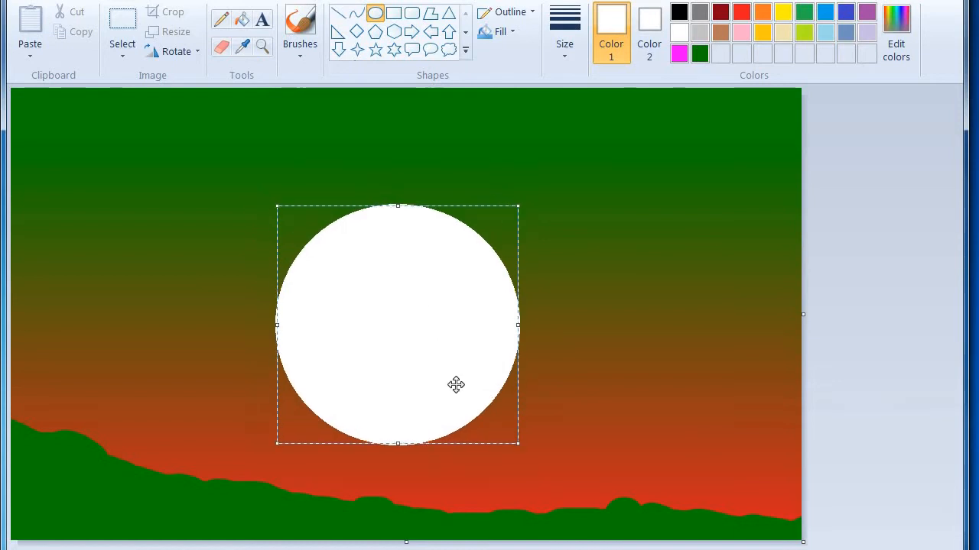
pyautogui.click(867, 226)
# Step: Spray dark green Airbrush texture along the upper edge of the hills to suggest grass
pyautogui.click(310, 55)
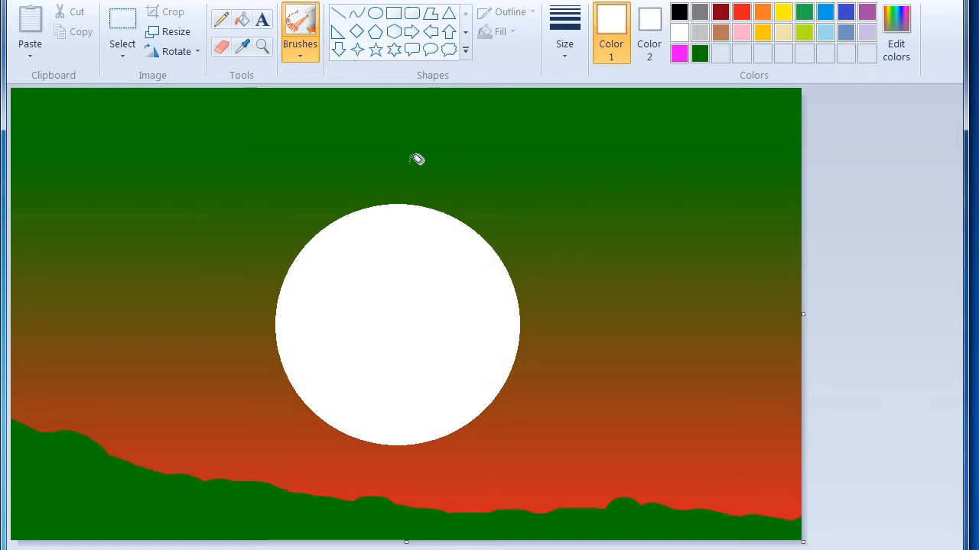
pyautogui.click(694, 57)
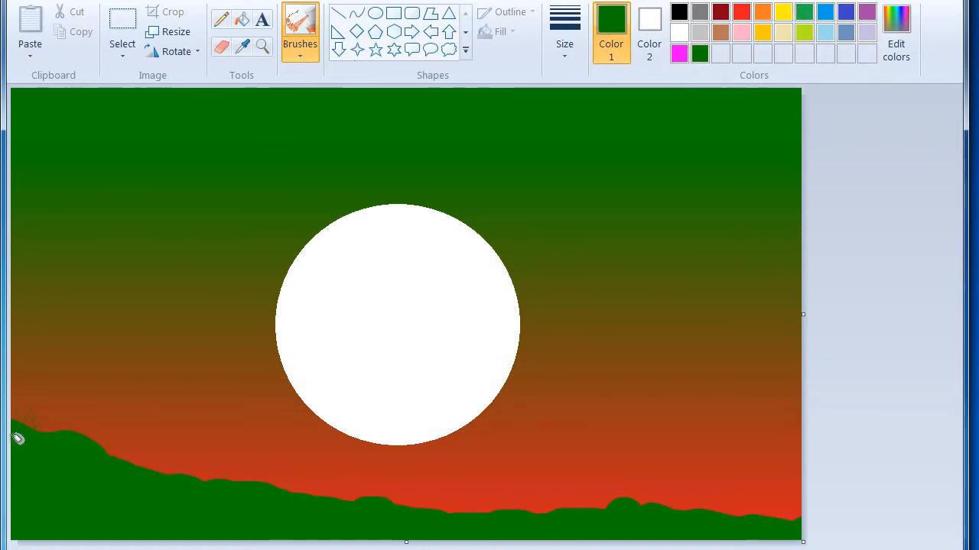
pyautogui.moveTo(45, 432)
pyautogui.mouseDown()
pyautogui.moveTo(153, 479)
pyautogui.moveTo(131, 471)
pyautogui.moveTo(143, 468)
pyautogui.moveTo(118, 449)
pyautogui.moveTo(140, 482)
pyautogui.moveTo(209, 486)
pyautogui.moveTo(187, 475)
pyautogui.moveTo(204, 487)
pyautogui.moveTo(320, 497)
pyautogui.moveTo(272, 479)
pyautogui.moveTo(368, 503)
pyautogui.mouseUp()
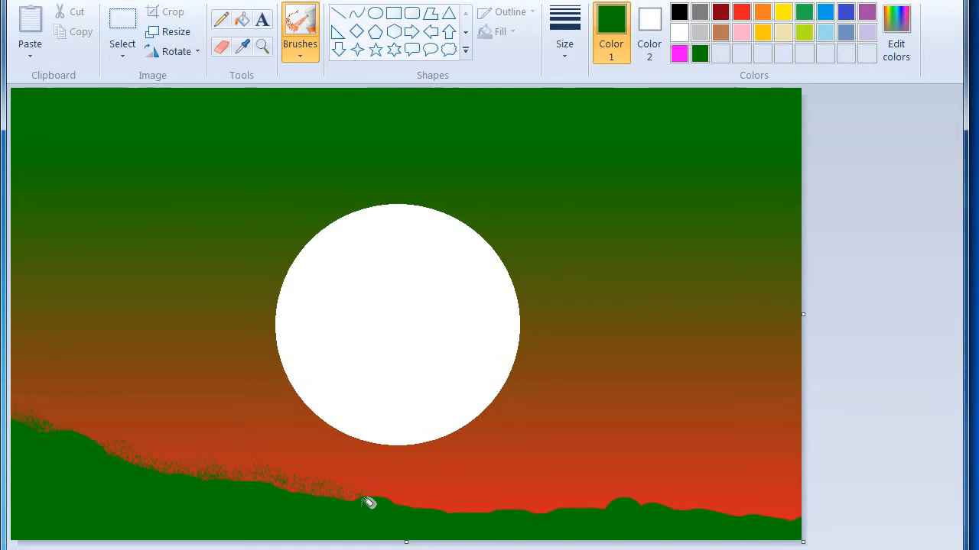
pyautogui.moveTo(441, 507)
pyautogui.mouseDown()
pyautogui.moveTo(565, 520)
pyautogui.moveTo(485, 512)
pyautogui.moveTo(580, 516)
pyautogui.moveTo(596, 496)
pyautogui.moveTo(667, 514)
pyautogui.moveTo(645, 500)
pyautogui.moveTo(654, 510)
pyautogui.moveTo(667, 502)
pyautogui.moveTo(781, 526)
pyautogui.mouseUp()
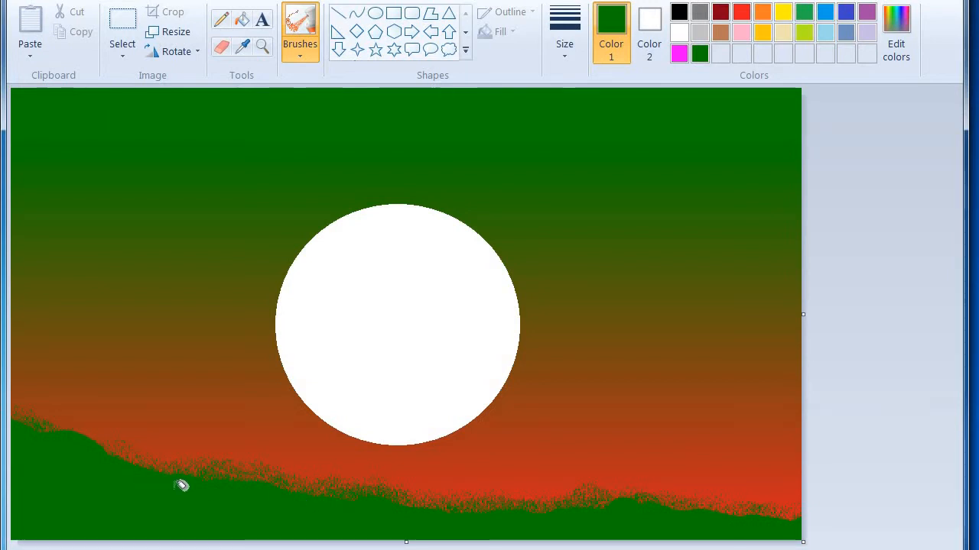
pyautogui.moveTo(102, 453)
pyautogui.mouseDown()
pyautogui.moveTo(80, 429)
pyautogui.moveTo(126, 463)
pyautogui.mouseUp()
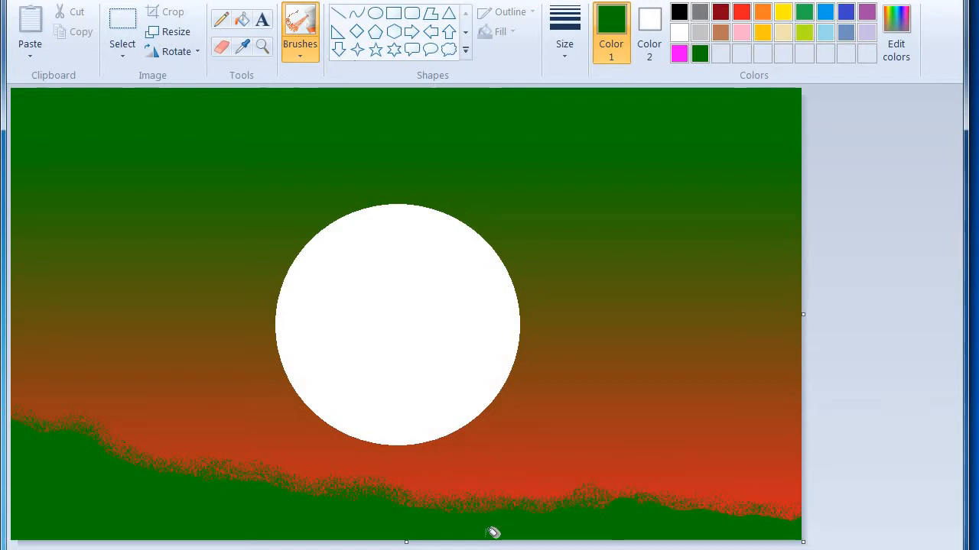
# Step: Paint a narrow black body with the round brush, rising from the hills over the moon's lower left edge
pyautogui.click(299, 54)
pyautogui.click(299, 81)
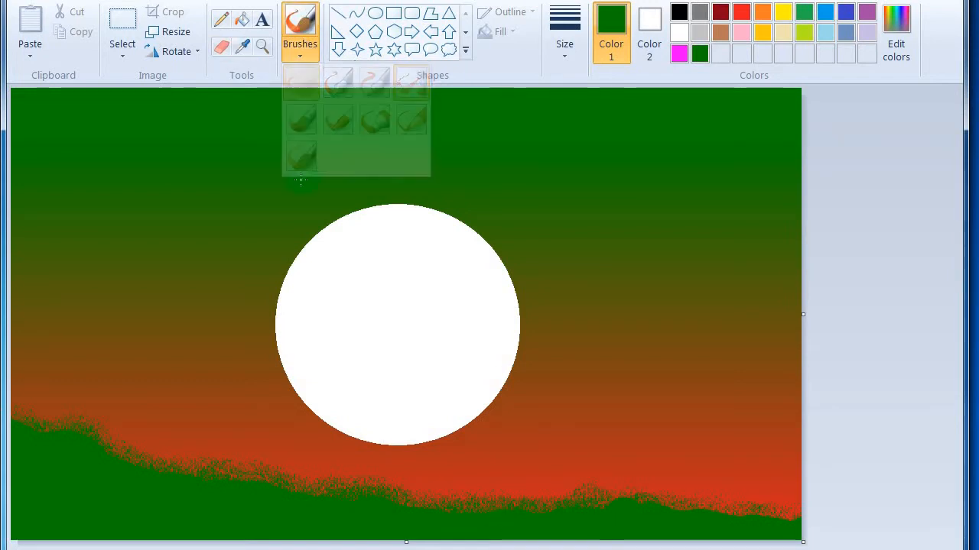
pyautogui.click(327, 245)
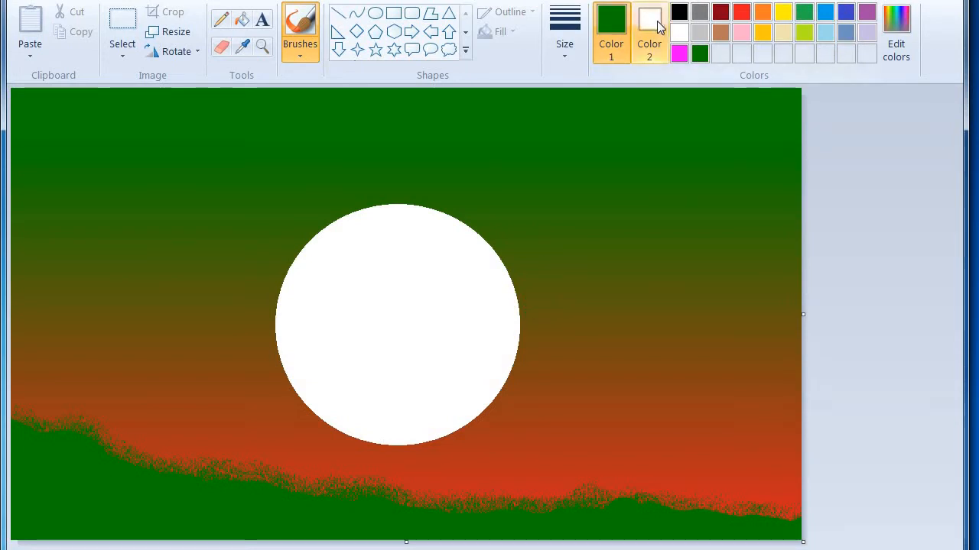
pyautogui.click(679, 12)
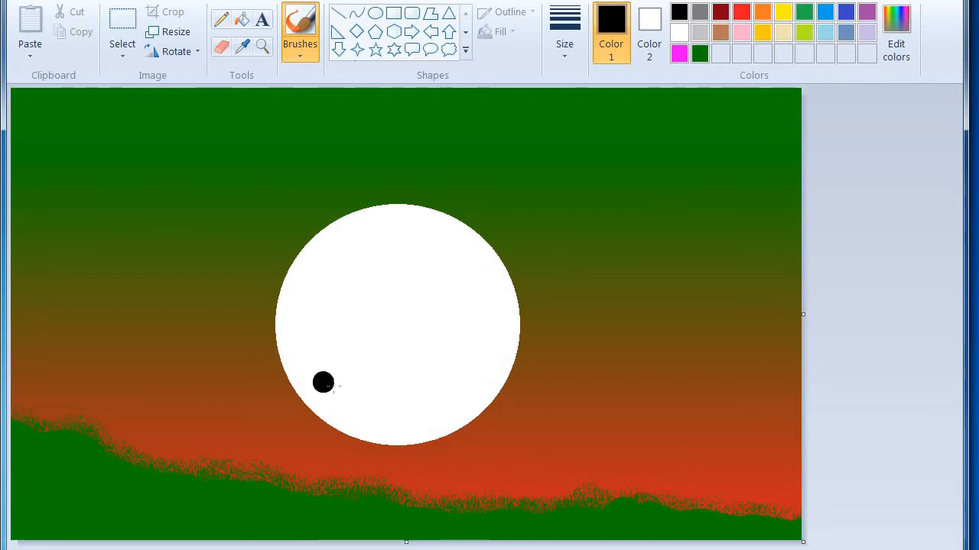
pyautogui.moveTo(322, 382); pyautogui.dragTo(326, 396)
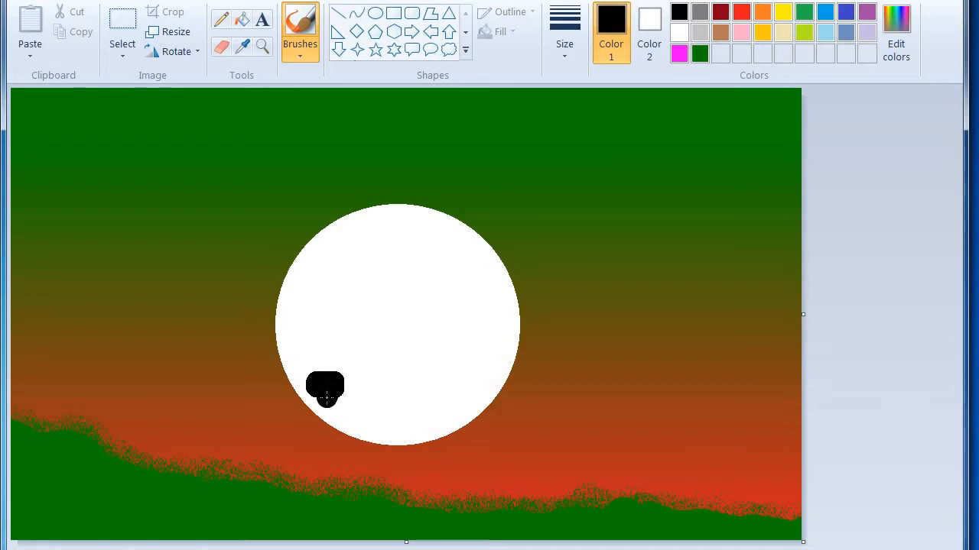
pyautogui.moveTo(304, 428)
pyautogui.mouseDown()
pyautogui.moveTo(334, 427)
pyautogui.moveTo(309, 433)
pyautogui.moveTo(298, 480)
pyautogui.moveTo(321, 483)
pyautogui.moveTo(326, 443)
pyautogui.mouseUp()
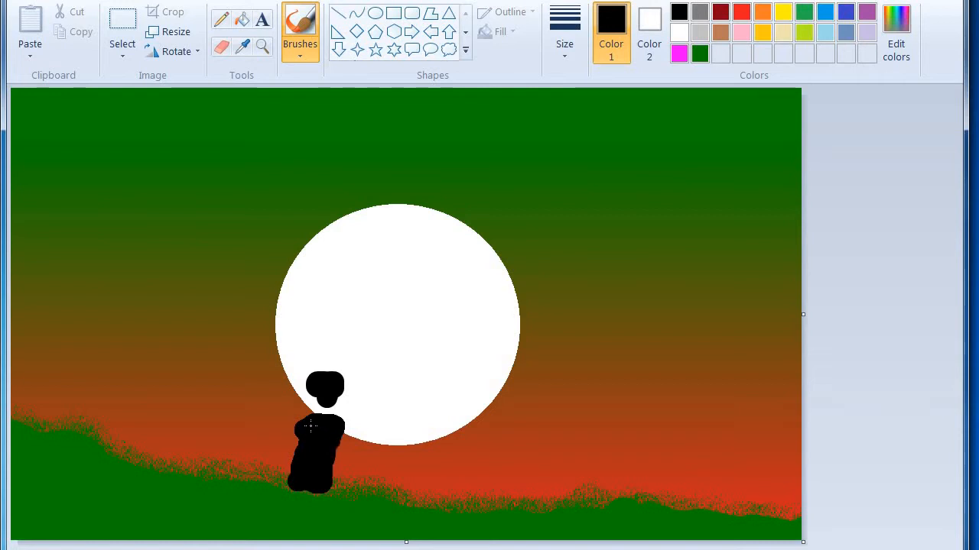
pyautogui.moveTo(325, 398); pyautogui.dragTo(325, 384)
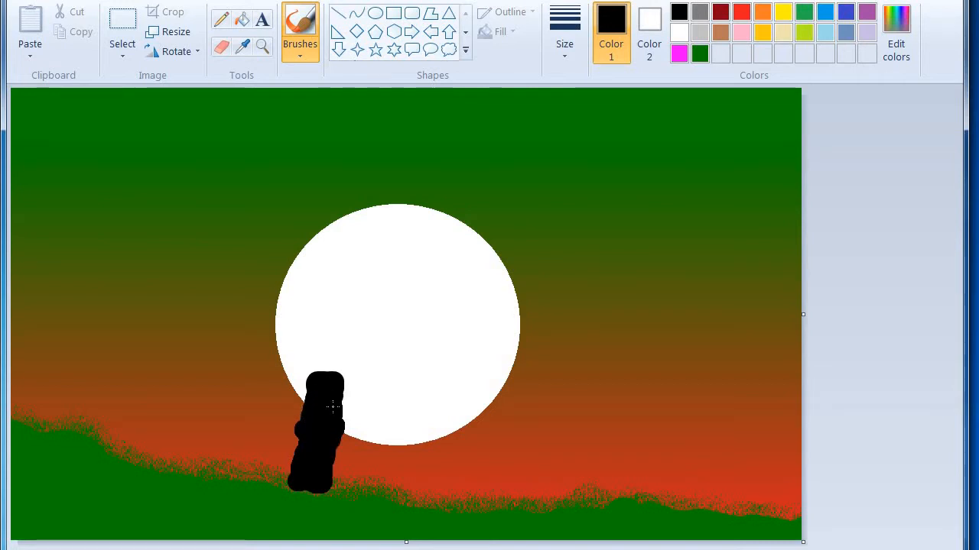
# Step: Widen the black body into a flared gown with a train trailing right over the hills and a tapered waist
pyautogui.moveTo(331, 438)
pyautogui.mouseDown()
pyautogui.moveTo(358, 487)
pyautogui.moveTo(320, 482)
pyautogui.moveTo(349, 482)
pyautogui.moveTo(340, 433)
pyautogui.moveTo(345, 469)
pyautogui.moveTo(363, 454)
pyautogui.mouseUp()
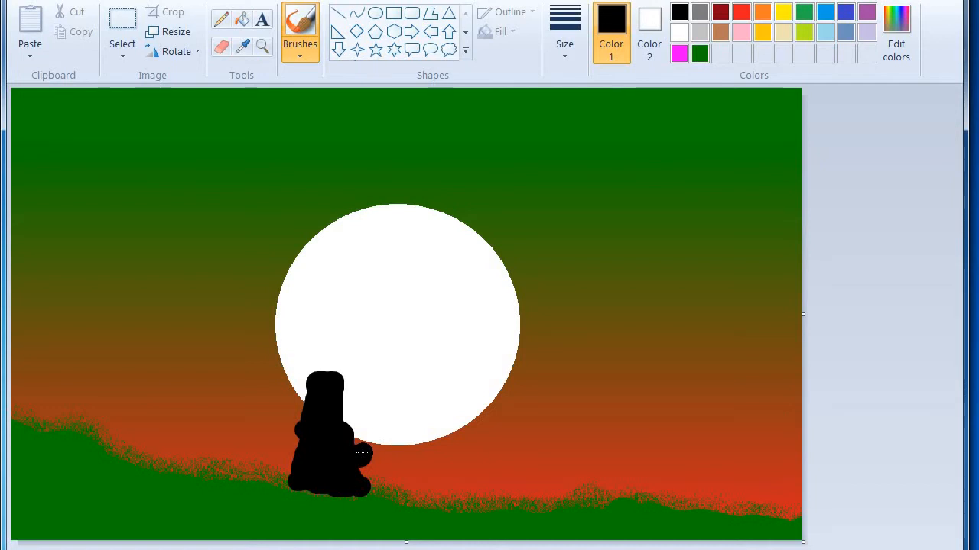
pyautogui.click(346, 429)
pyautogui.moveTo(340, 417); pyautogui.dragTo(353, 454)
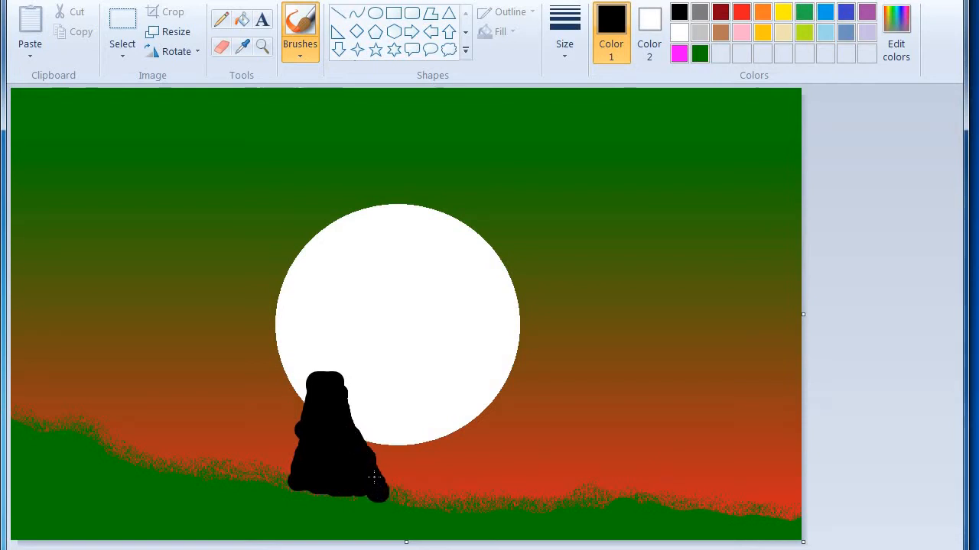
pyautogui.moveTo(375, 479)
pyautogui.mouseDown()
pyautogui.moveTo(397, 502)
pyautogui.moveTo(380, 480)
pyautogui.mouseUp()
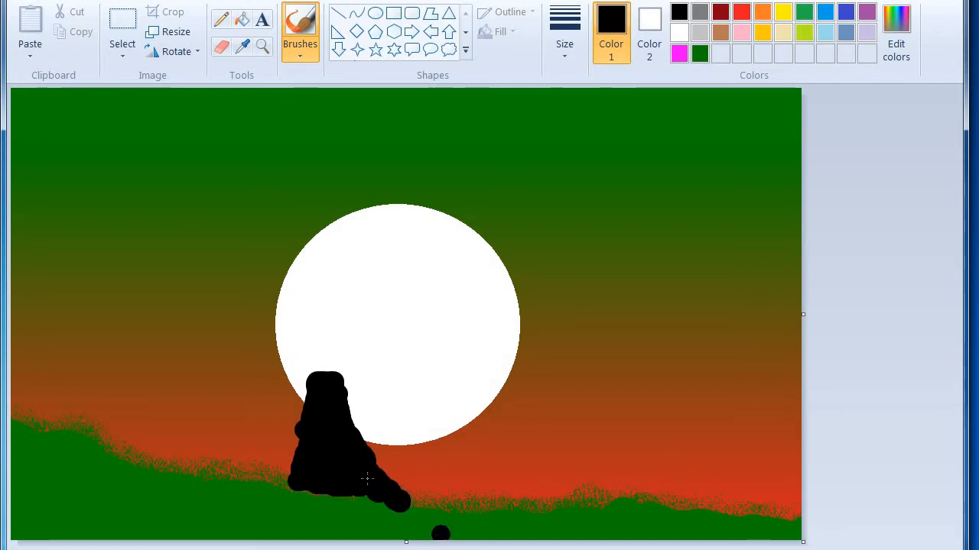
pyautogui.hotkey('ctrl', 'z')
pyautogui.click(378, 496)
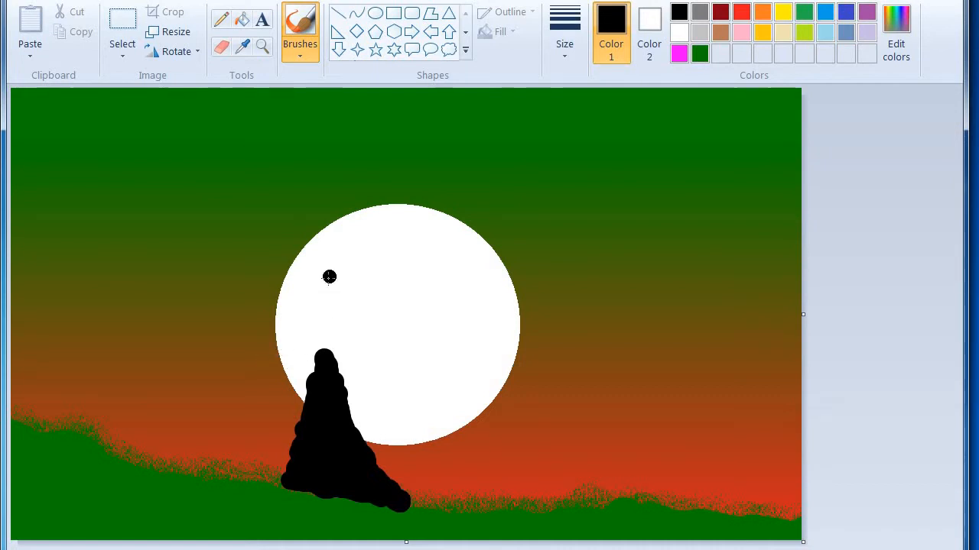
# Step: Paint the figure's black head and upper torso above the gown, with hair falling to the right
pyautogui.moveTo(323, 295); pyautogui.dragTo(336, 294)
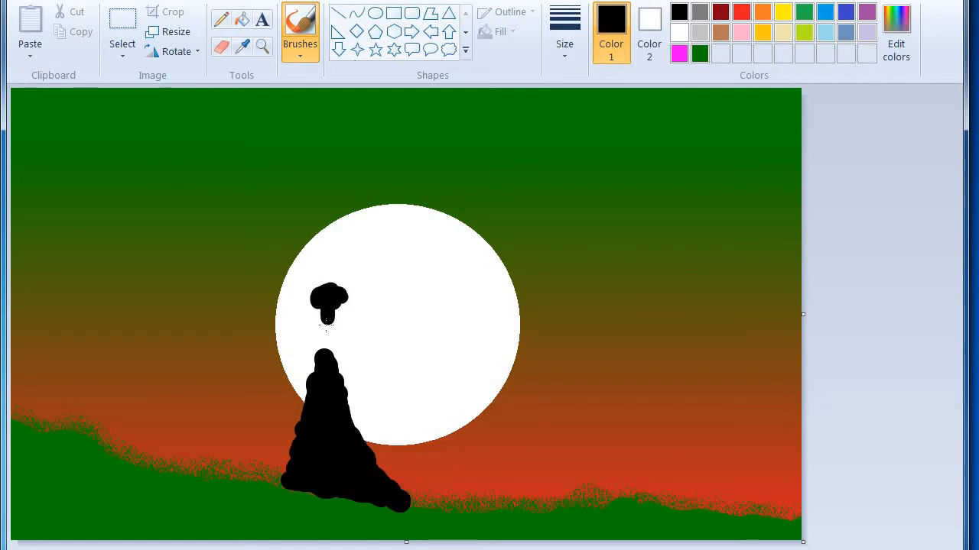
pyautogui.moveTo(326, 321)
pyautogui.mouseDown()
pyautogui.moveTo(325, 341)
pyautogui.moveTo(322, 312)
pyautogui.moveTo(321, 359)
pyautogui.moveTo(314, 334)
pyautogui.mouseUp()
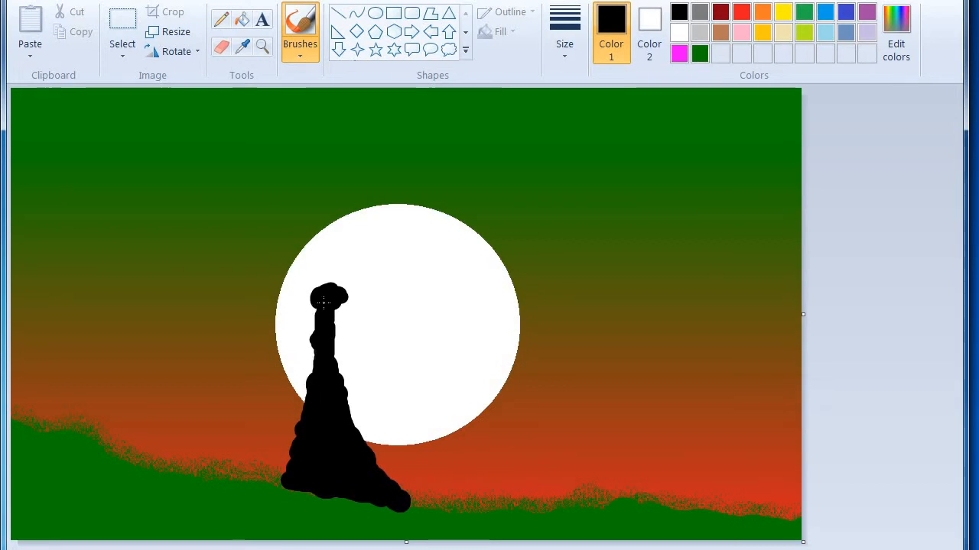
pyautogui.moveTo(321, 287)
pyautogui.mouseDown()
pyautogui.moveTo(356, 325)
pyautogui.moveTo(342, 315)
pyautogui.moveTo(347, 328)
pyautogui.mouseUp()
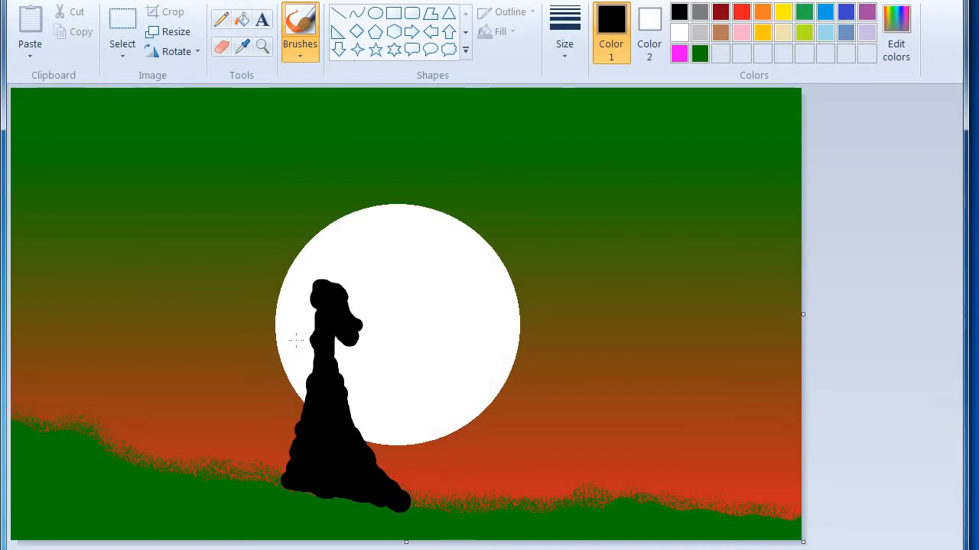
pyautogui.click(351, 356)
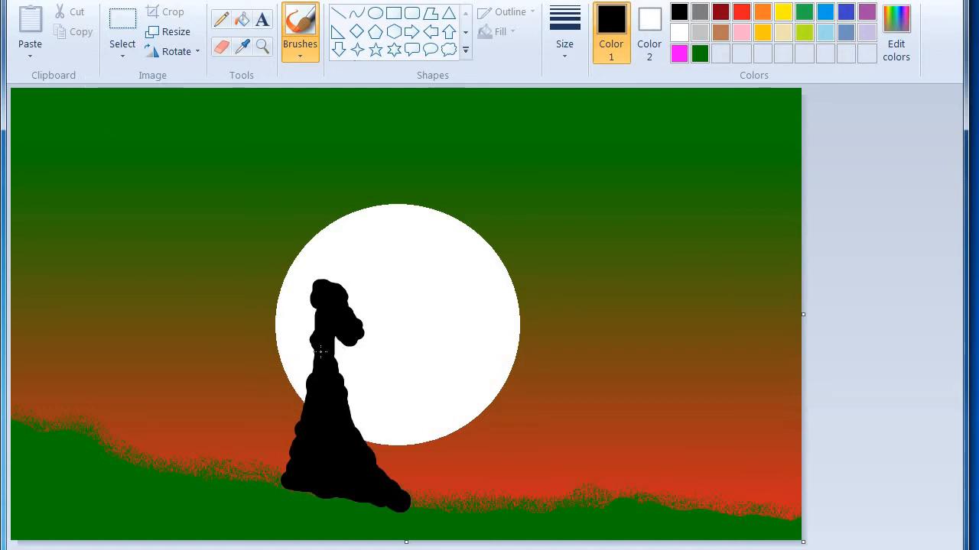
# Step: Smooth the left side of the black gown from the waist down to the hem
pyautogui.moveTo(321, 353); pyautogui.dragTo(276, 482)
pyautogui.click(292, 407)
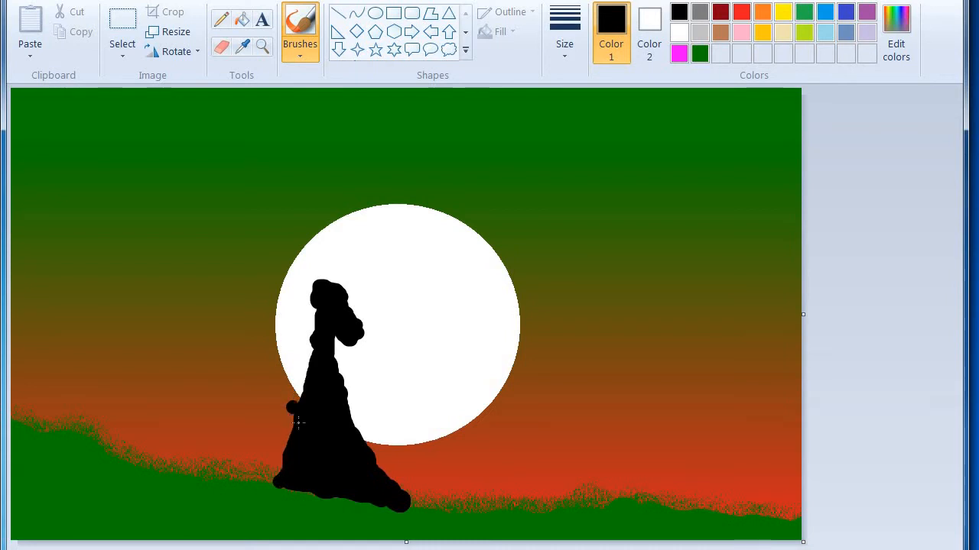
pyautogui.moveTo(314, 343); pyautogui.dragTo(308, 341)
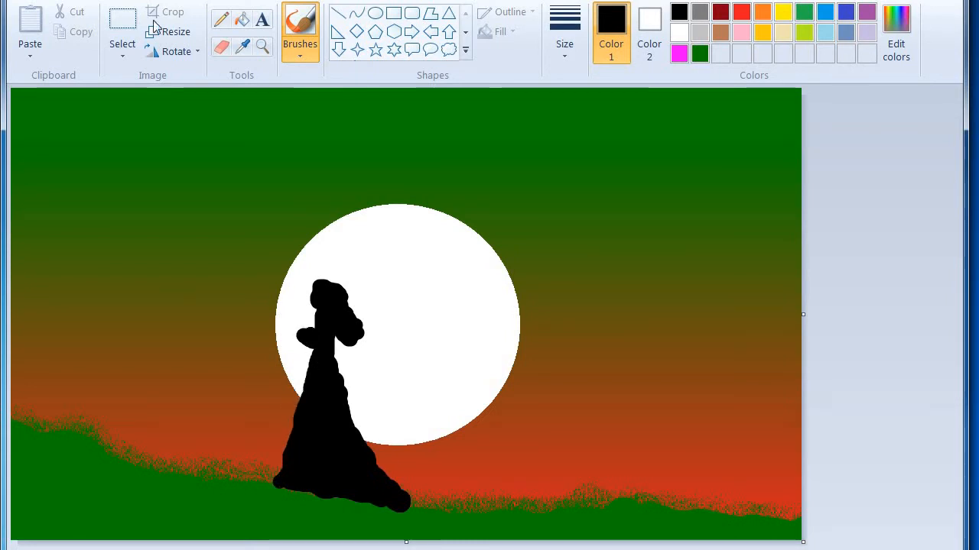
# Step: Paint a raised left arm and a short right arm on the figure in black with a thinner brush
pyautogui.click(564, 42)
pyautogui.click(570, 194)
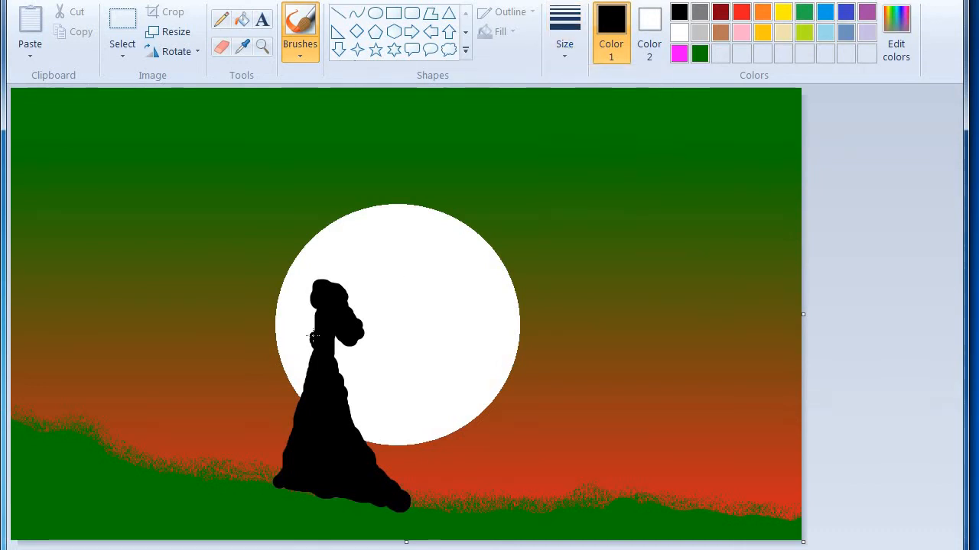
pyautogui.moveTo(304, 331); pyautogui.dragTo(297, 291)
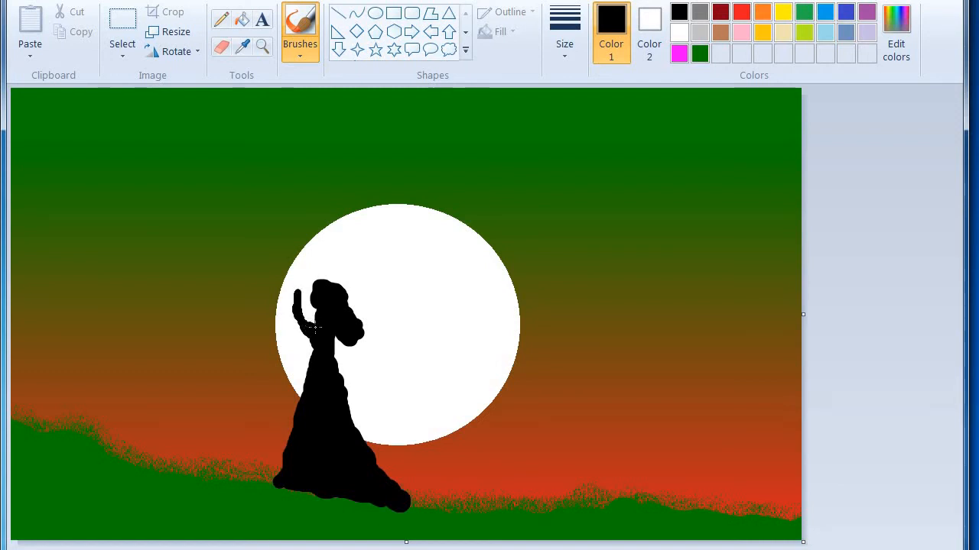
pyautogui.moveTo(306, 324); pyautogui.dragTo(299, 314)
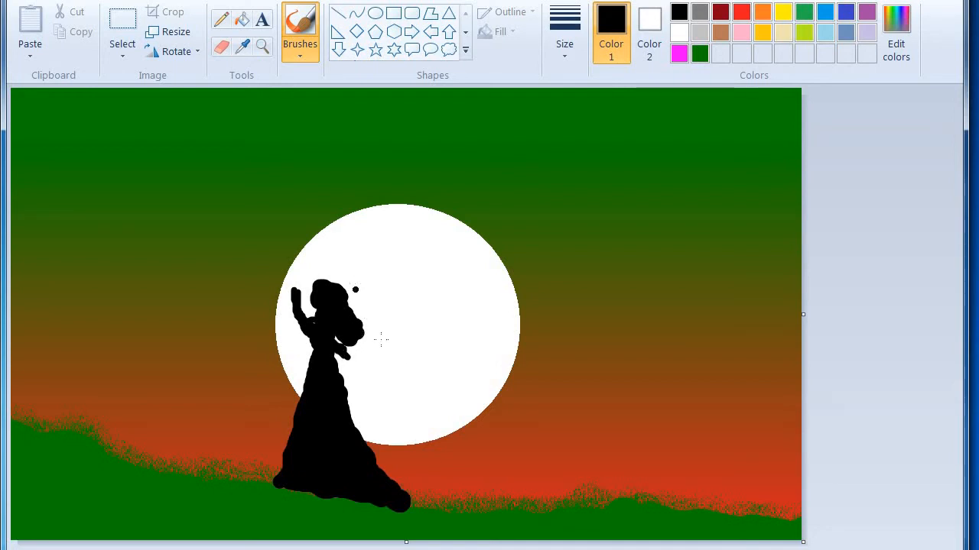
# Step: Draw a black straight line slanting up and right from the raised hand as a stick
pyautogui.click(338, 13)
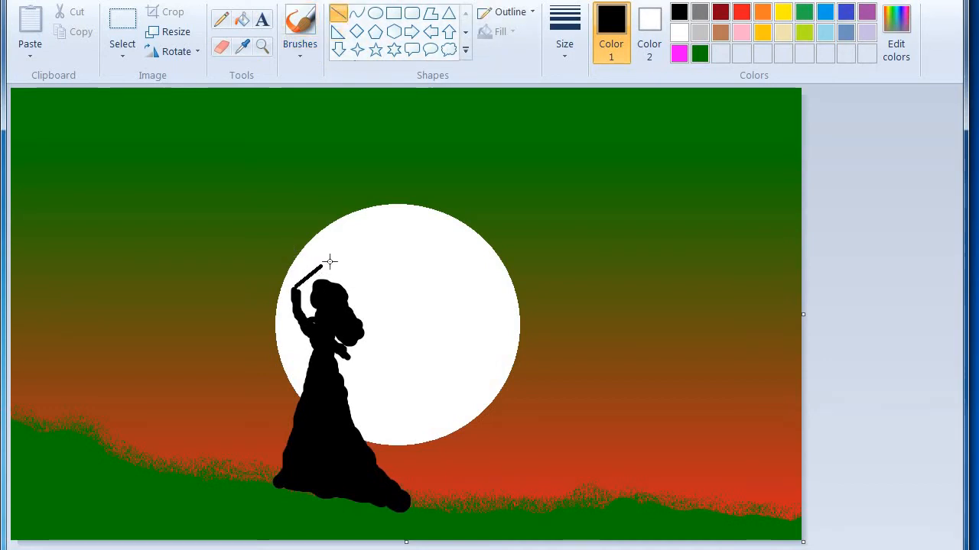
pyautogui.moveTo(329, 262); pyautogui.dragTo(338, 250)
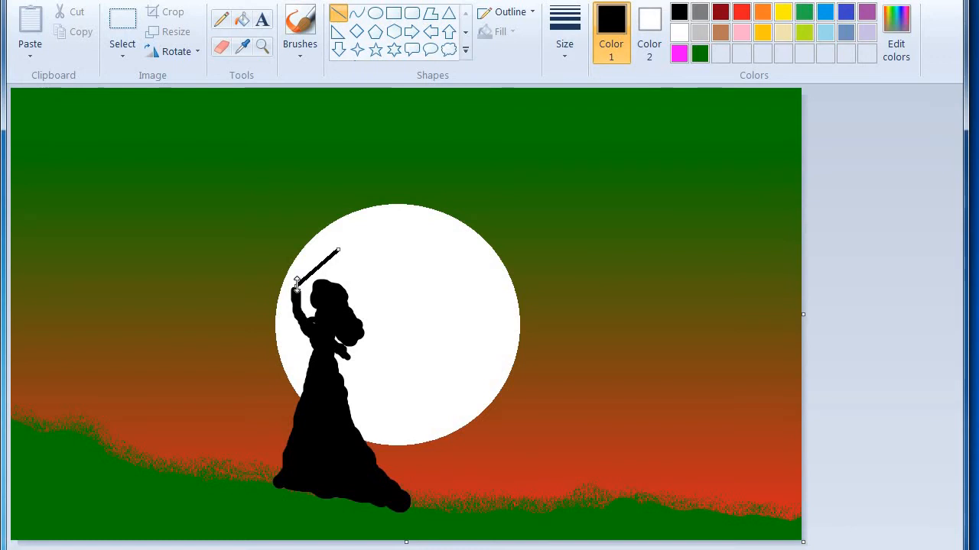
pyautogui.moveTo(296, 285); pyautogui.dragTo(295, 293)
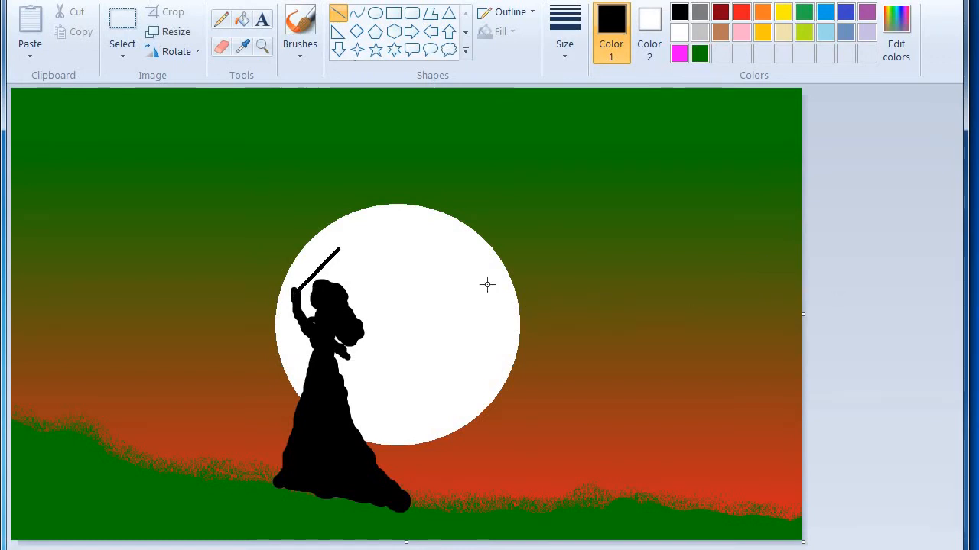
# Step: Spray a wavy dark green Airbrush band at the thickest size from the stick's tip across the moon to the canvas's right edge
pyautogui.click(300, 39)
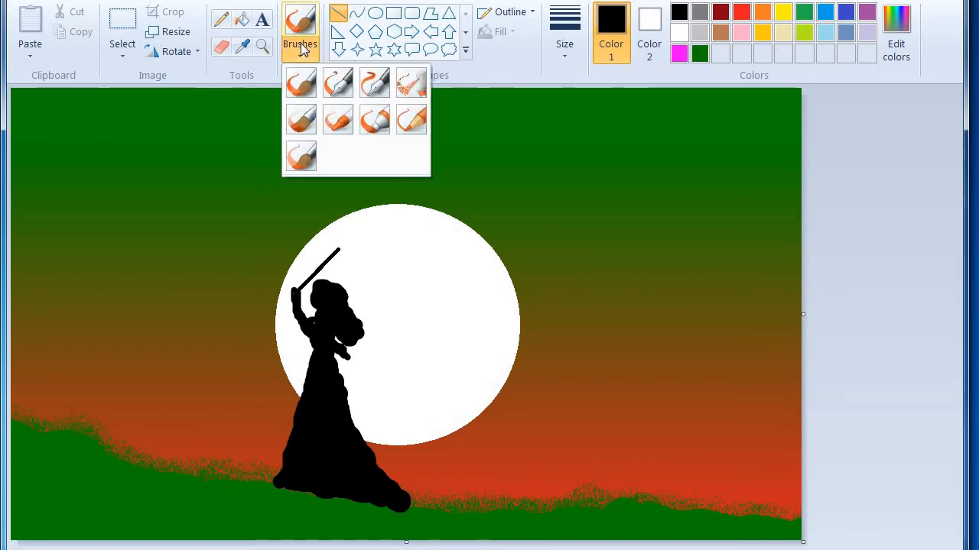
pyautogui.click(411, 84)
pyautogui.click(565, 34)
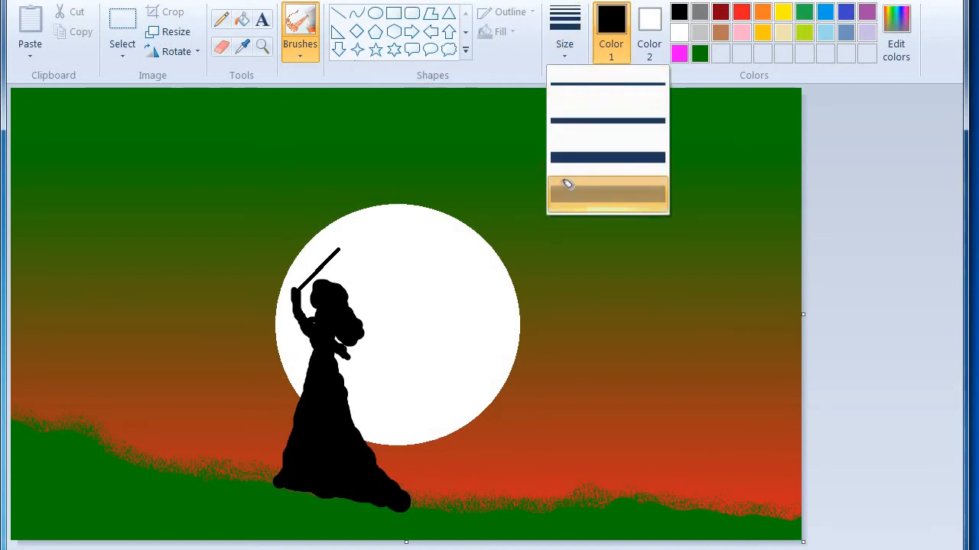
pyautogui.click(570, 185)
pyautogui.click(700, 53)
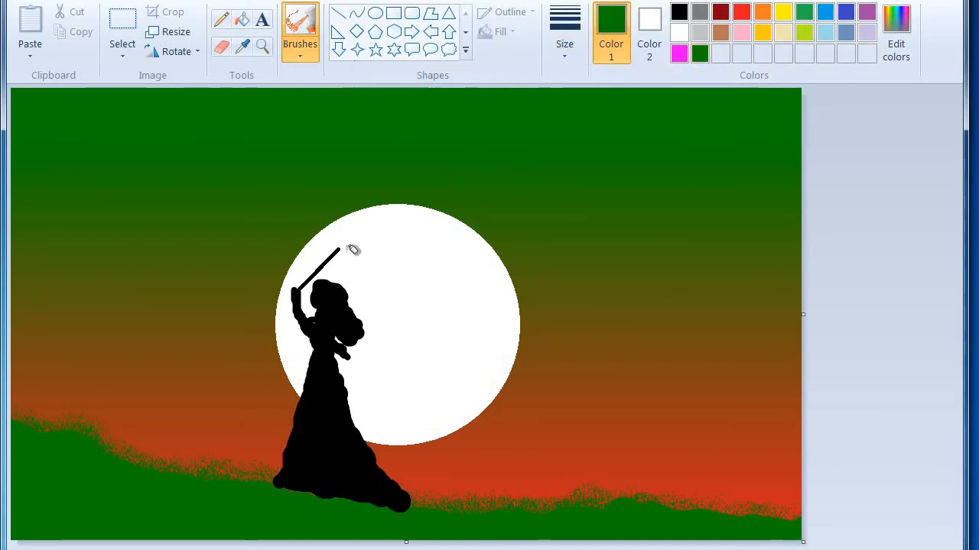
pyautogui.moveTo(349, 243)
pyautogui.mouseDown()
pyautogui.moveTo(472, 247)
pyautogui.moveTo(491, 253)
pyautogui.moveTo(385, 238)
pyautogui.moveTo(490, 272)
pyautogui.moveTo(503, 260)
pyautogui.moveTo(463, 255)
pyautogui.moveTo(517, 258)
pyautogui.moveTo(526, 266)
pyautogui.moveTo(508, 261)
pyautogui.moveTo(533, 272)
pyautogui.moveTo(495, 264)
pyautogui.moveTo(544, 279)
pyautogui.moveTo(523, 283)
pyautogui.moveTo(556, 282)
pyautogui.moveTo(548, 271)
pyautogui.moveTo(535, 274)
pyautogui.moveTo(562, 282)
pyautogui.moveTo(542, 284)
pyautogui.moveTo(556, 281)
pyautogui.moveTo(382, 240)
pyautogui.moveTo(452, 231)
pyautogui.moveTo(473, 240)
pyautogui.moveTo(414, 228)
pyautogui.moveTo(444, 232)
pyautogui.moveTo(404, 243)
pyautogui.moveTo(372, 237)
pyautogui.moveTo(553, 251)
pyautogui.mouseUp()
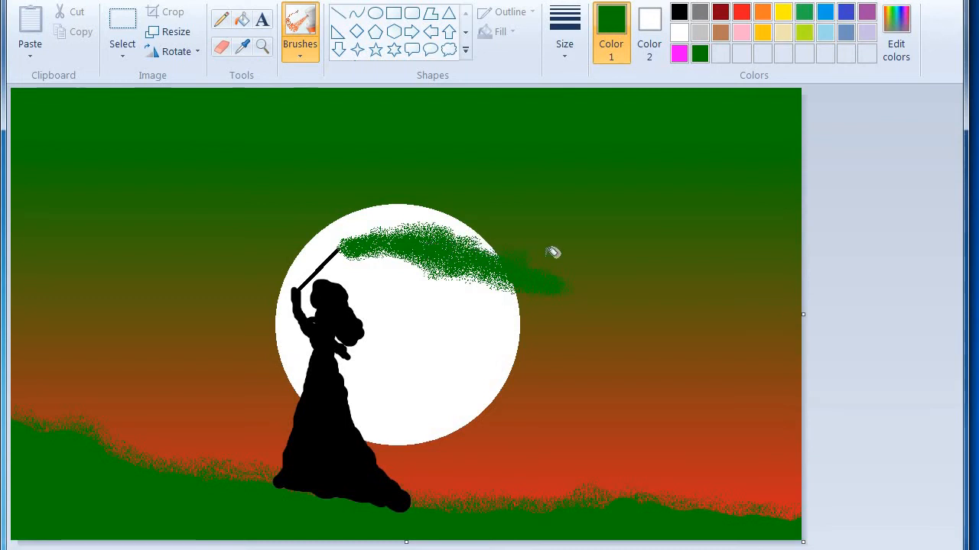
pyautogui.moveTo(667, 277)
pyautogui.mouseDown()
pyautogui.moveTo(789, 282)
pyautogui.moveTo(540, 269)
pyautogui.moveTo(672, 292)
pyautogui.moveTo(551, 291)
pyautogui.moveTo(605, 298)
pyautogui.moveTo(551, 282)
pyautogui.moveTo(691, 296)
pyautogui.mouseUp()
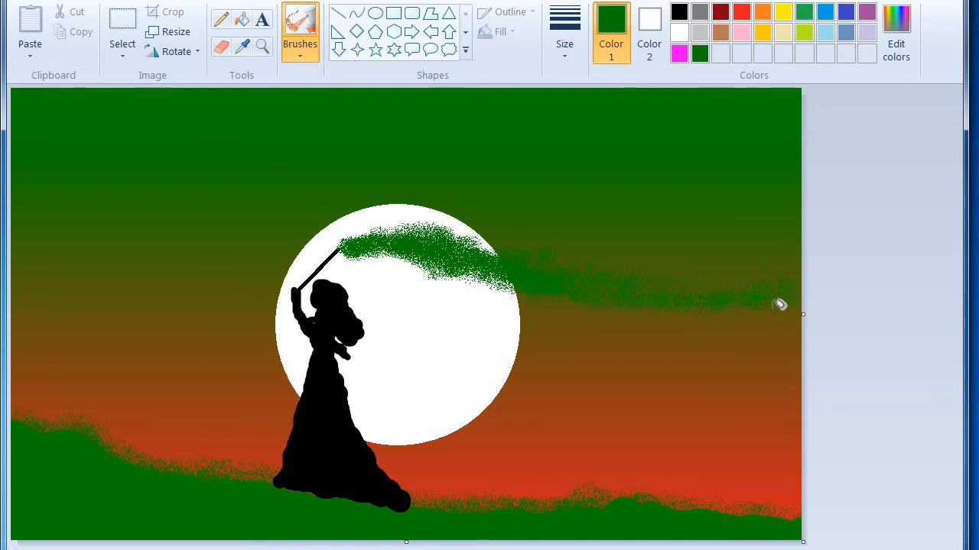
pyautogui.moveTo(780, 305)
pyautogui.mouseDown()
pyautogui.moveTo(753, 286)
pyautogui.moveTo(714, 299)
pyautogui.moveTo(710, 283)
pyautogui.moveTo(713, 298)
pyautogui.moveTo(614, 309)
pyautogui.mouseUp()
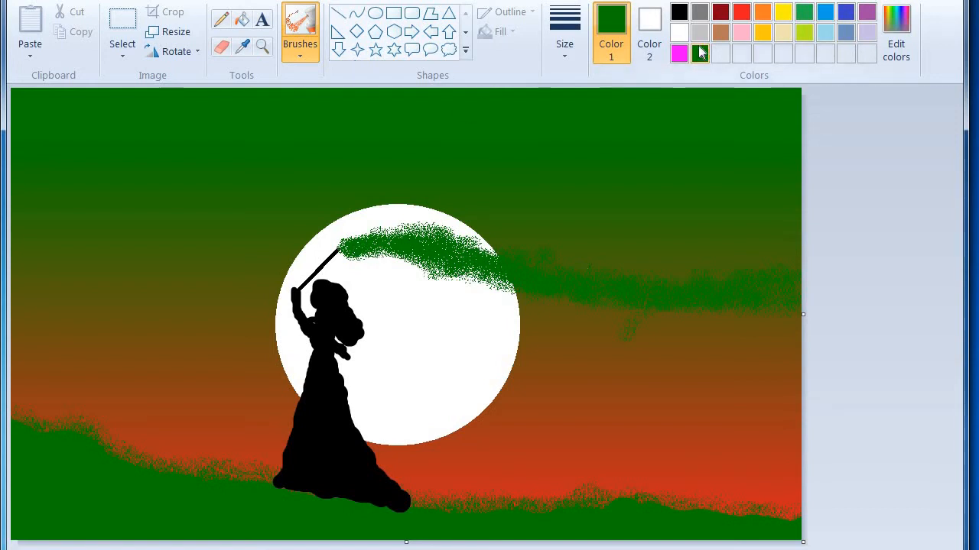
# Step: Spray a red Airbrush band along the underside of the green band, from near the stick's tip to the canvas's right edge
pyautogui.click(741, 12)
pyautogui.moveTo(406, 256)
pyautogui.mouseDown()
pyautogui.moveTo(363, 253)
pyautogui.moveTo(428, 255)
pyautogui.moveTo(482, 270)
pyautogui.moveTo(451, 270)
pyautogui.moveTo(461, 269)
pyautogui.moveTo(448, 261)
pyautogui.moveTo(554, 290)
pyautogui.moveTo(487, 282)
pyautogui.moveTo(558, 291)
pyautogui.moveTo(531, 299)
pyautogui.moveTo(696, 324)
pyautogui.moveTo(747, 327)
pyautogui.moveTo(723, 322)
pyautogui.moveTo(780, 316)
pyautogui.moveTo(647, 303)
pyautogui.moveTo(676, 302)
pyautogui.moveTo(624, 314)
pyautogui.moveTo(727, 325)
pyautogui.moveTo(670, 327)
pyautogui.moveTo(783, 336)
pyautogui.moveTo(806, 326)
pyautogui.moveTo(804, 319)
pyautogui.moveTo(743, 337)
pyautogui.moveTo(787, 335)
pyautogui.moveTo(763, 336)
pyautogui.moveTo(776, 333)
pyautogui.moveTo(782, 314)
pyautogui.moveTo(633, 315)
pyautogui.moveTo(736, 323)
pyautogui.moveTo(646, 325)
pyautogui.moveTo(695, 340)
pyautogui.moveTo(608, 323)
pyautogui.moveTo(674, 334)
pyautogui.mouseUp()
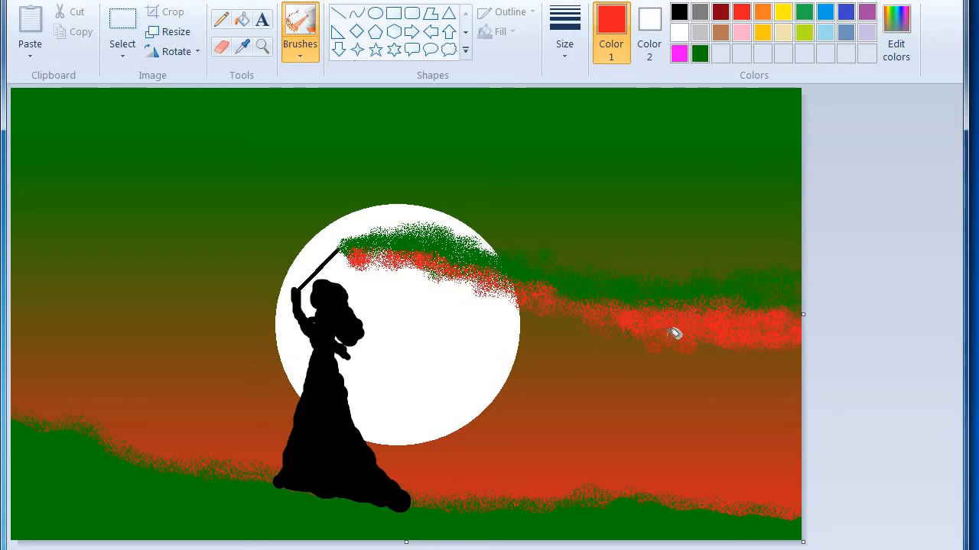
pyautogui.moveTo(778, 343)
pyautogui.mouseDown()
pyautogui.moveTo(747, 354)
pyautogui.moveTo(736, 338)
pyautogui.moveTo(521, 308)
pyautogui.moveTo(619, 317)
pyautogui.moveTo(555, 319)
pyautogui.moveTo(619, 329)
pyautogui.moveTo(567, 323)
pyautogui.moveTo(414, 278)
pyautogui.moveTo(483, 284)
pyautogui.moveTo(372, 266)
pyautogui.moveTo(539, 299)
pyautogui.moveTo(481, 287)
pyautogui.moveTo(520, 303)
pyautogui.moveTo(371, 259)
pyautogui.moveTo(554, 274)
pyautogui.mouseUp()
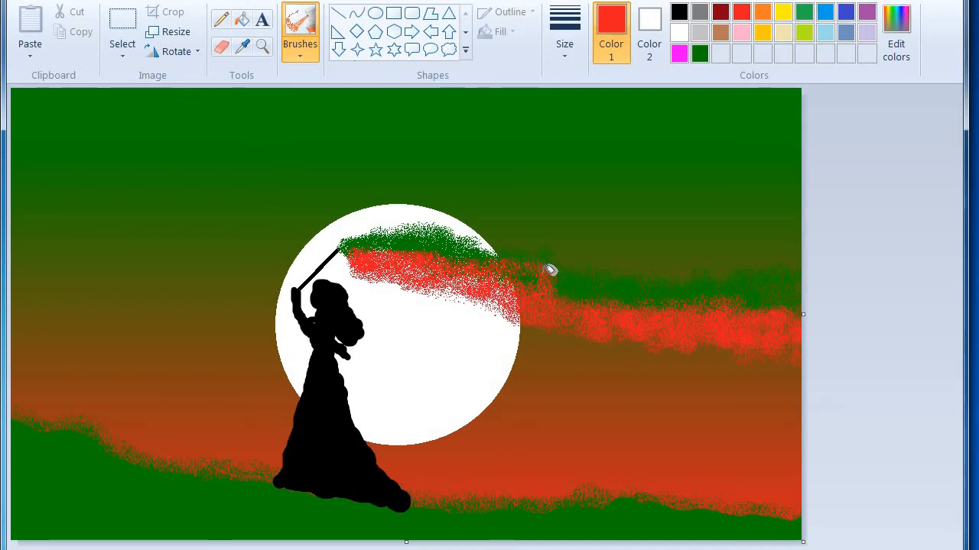
# Step: Touch up the upper band in dark green and spray a second dark green band beneath the red one to the canvas's right edge
pyautogui.click(699, 53)
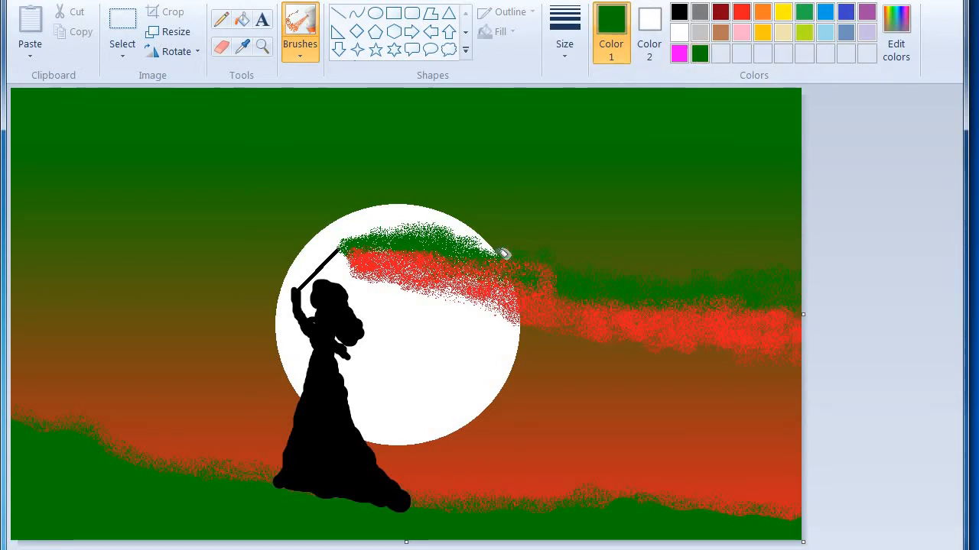
pyautogui.moveTo(504, 253)
pyautogui.mouseDown()
pyautogui.moveTo(572, 273)
pyautogui.moveTo(533, 260)
pyautogui.mouseUp()
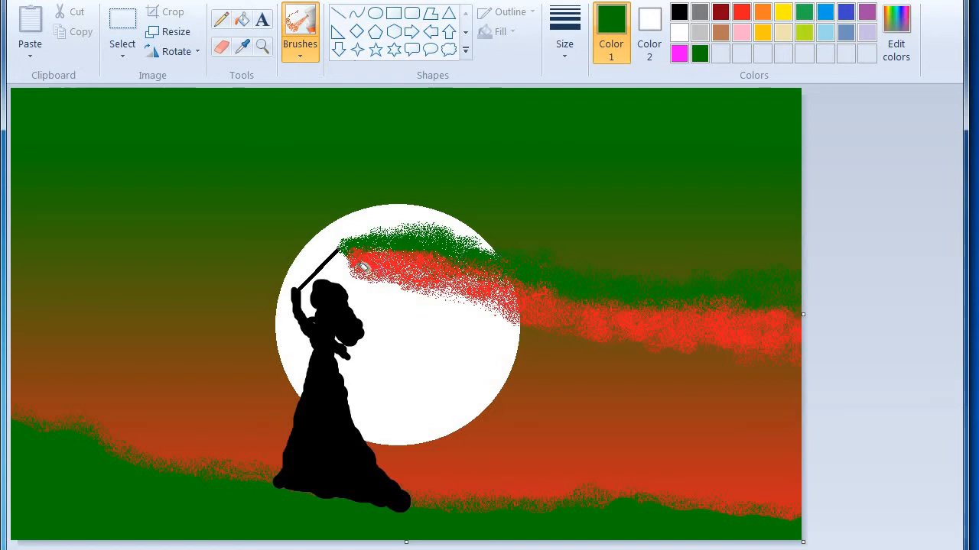
pyautogui.moveTo(364, 268)
pyautogui.mouseDown()
pyautogui.moveTo(394, 272)
pyautogui.moveTo(359, 262)
pyautogui.moveTo(409, 290)
pyautogui.moveTo(446, 293)
pyautogui.moveTo(405, 285)
pyautogui.moveTo(436, 287)
pyautogui.moveTo(437, 297)
pyautogui.moveTo(544, 318)
pyautogui.moveTo(511, 294)
pyautogui.moveTo(450, 292)
pyautogui.moveTo(528, 314)
pyautogui.moveTo(553, 332)
pyautogui.moveTo(674, 353)
pyautogui.moveTo(616, 344)
pyautogui.moveTo(622, 351)
pyautogui.moveTo(792, 362)
pyautogui.moveTo(672, 357)
pyautogui.mouseUp()
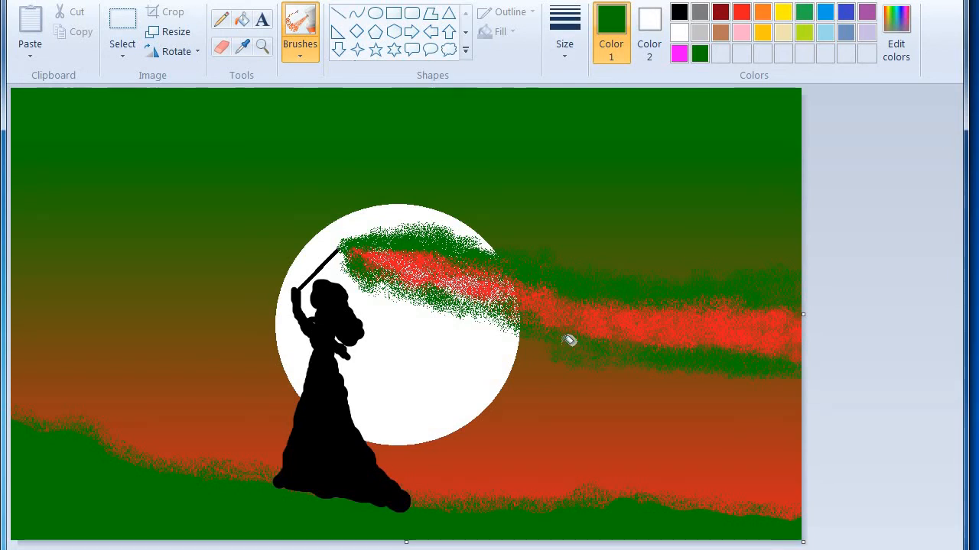
pyautogui.click(724, 379)
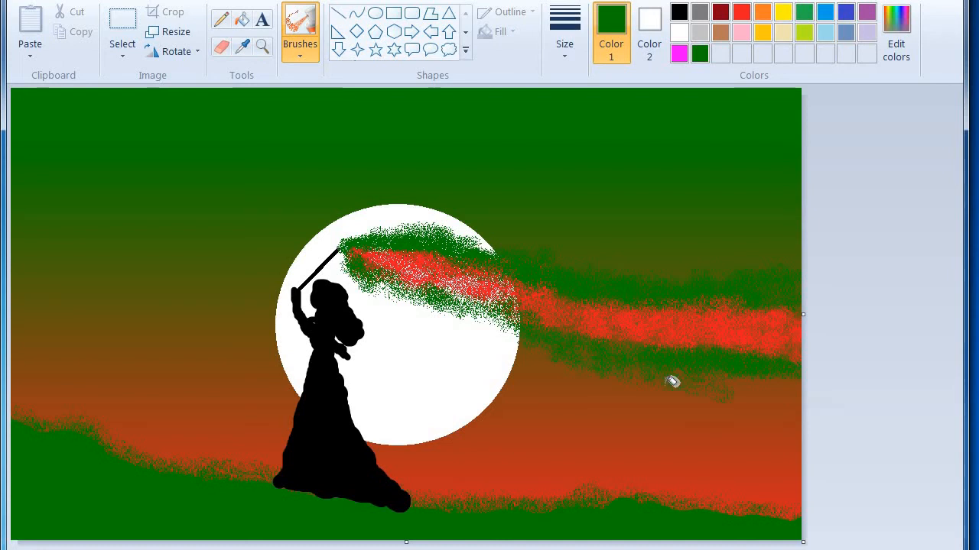
pyautogui.moveTo(673, 381); pyautogui.dragTo(801, 386)
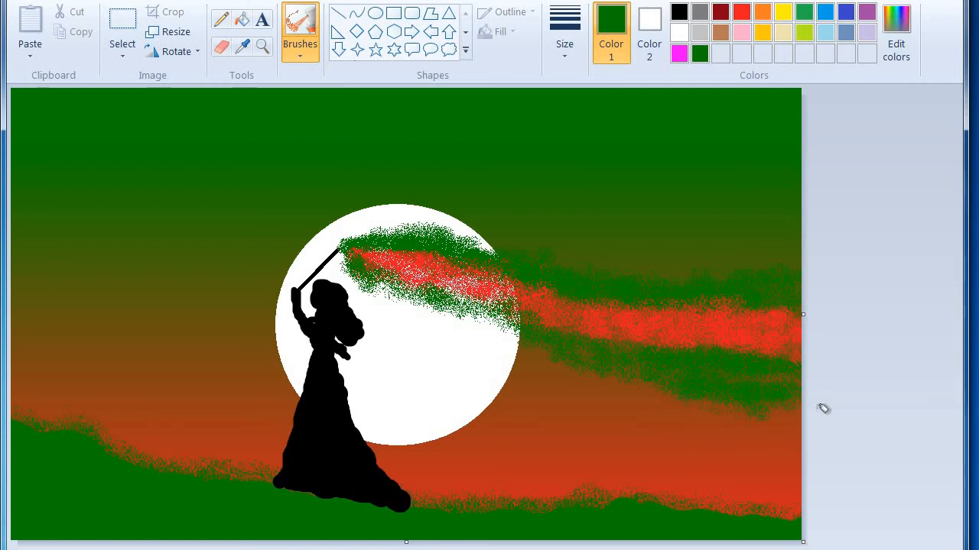
# Step: Thicken the banner's lower green band across the moon and to the canvas edge, and widen the upper band near the stick's tip in green
pyautogui.moveTo(508, 332)
pyautogui.mouseDown()
pyautogui.moveTo(378, 286)
pyautogui.moveTo(413, 301)
pyautogui.moveTo(526, 317)
pyautogui.moveTo(479, 321)
pyautogui.moveTo(390, 288)
pyautogui.moveTo(502, 314)
pyautogui.moveTo(454, 301)
pyautogui.moveTo(497, 313)
pyautogui.moveTo(511, 327)
pyautogui.moveTo(481, 321)
pyautogui.moveTo(527, 342)
pyautogui.moveTo(526, 352)
pyautogui.moveTo(514, 334)
pyautogui.moveTo(568, 345)
pyautogui.mouseUp()
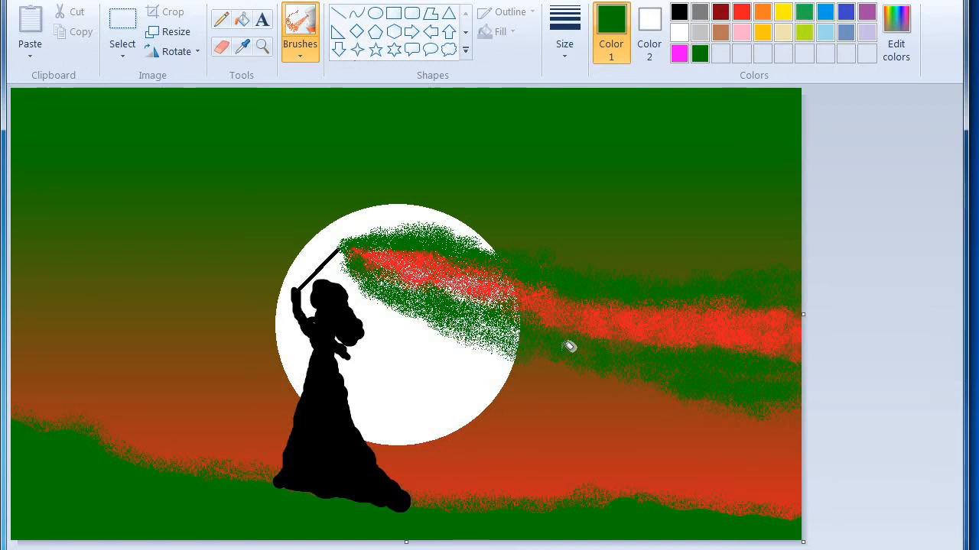
pyautogui.moveTo(451, 334)
pyautogui.mouseDown()
pyautogui.moveTo(485, 335)
pyautogui.moveTo(459, 323)
pyautogui.moveTo(528, 329)
pyautogui.moveTo(401, 305)
pyautogui.mouseUp()
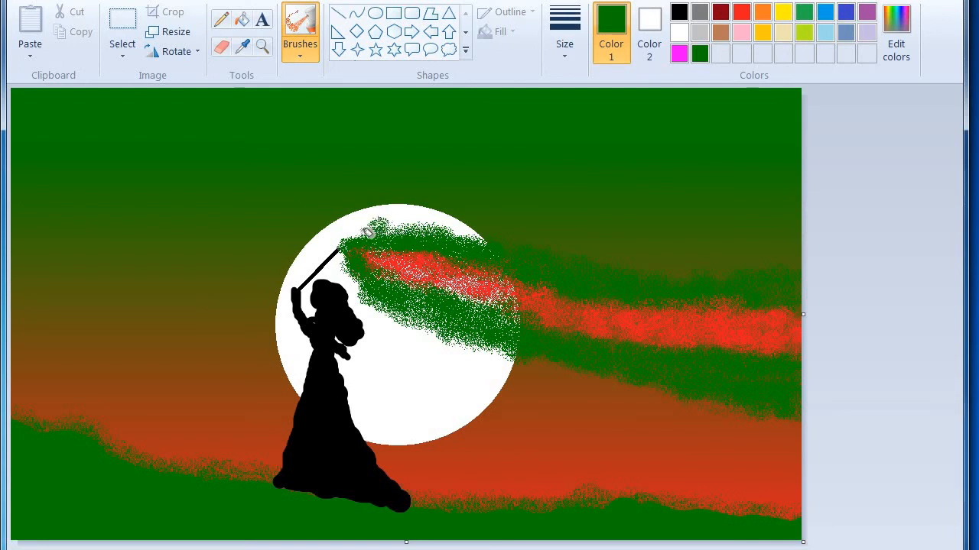
pyautogui.moveTo(388, 227); pyautogui.dragTo(430, 220)
# Step: Fill out the banner's middle band with red spray from near the stick's tip across the moon to the canvas's right edge
pyautogui.click(743, 15)
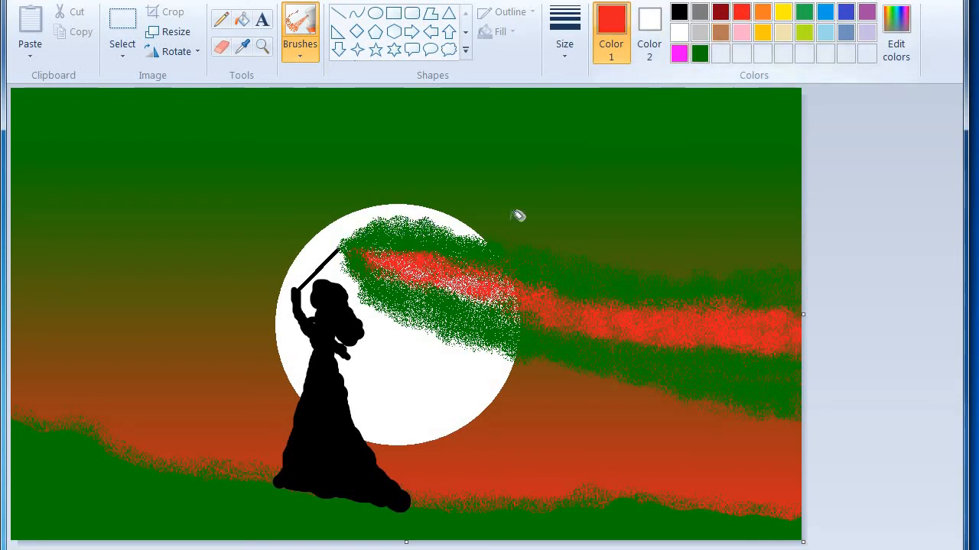
pyautogui.moveTo(465, 284)
pyautogui.mouseDown()
pyautogui.moveTo(487, 281)
pyautogui.moveTo(421, 276)
pyautogui.mouseUp()
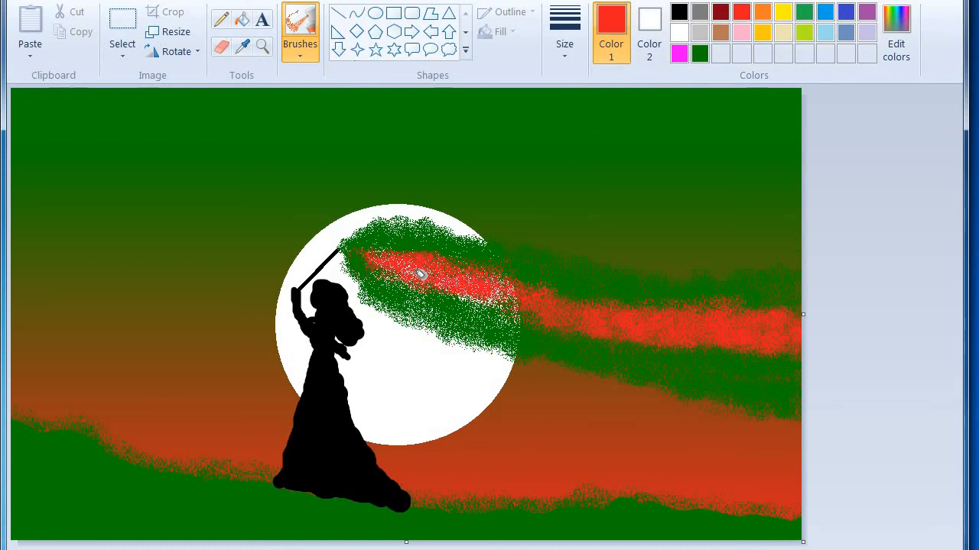
pyautogui.moveTo(468, 301)
pyautogui.mouseDown()
pyautogui.moveTo(492, 305)
pyautogui.moveTo(494, 290)
pyautogui.moveTo(589, 313)
pyautogui.moveTo(554, 324)
pyautogui.mouseUp()
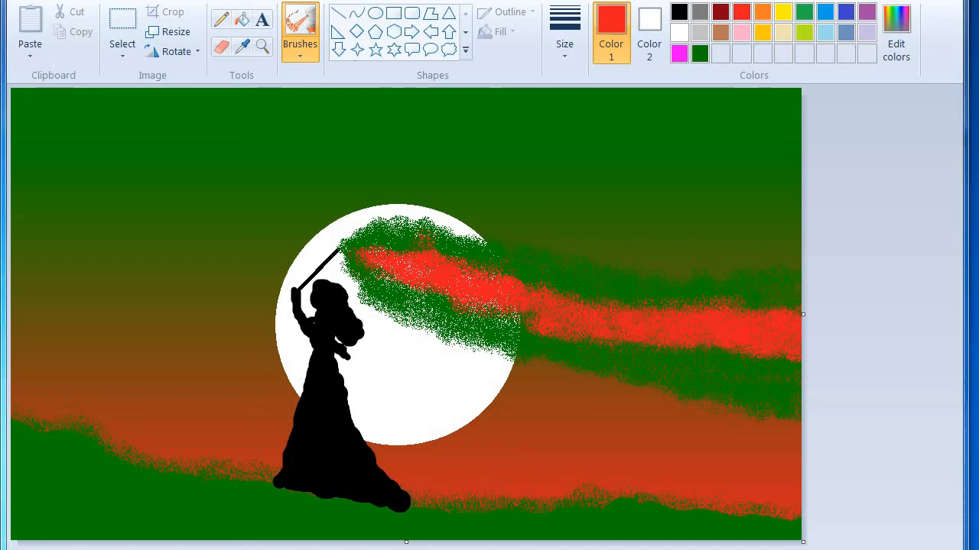
# Step: Spray speckled shading over the lower part of the green hills in a very dark green (Red 0, Green 64, Blue 0)
pyautogui.click(895, 39)
pyautogui.click(330, 261)
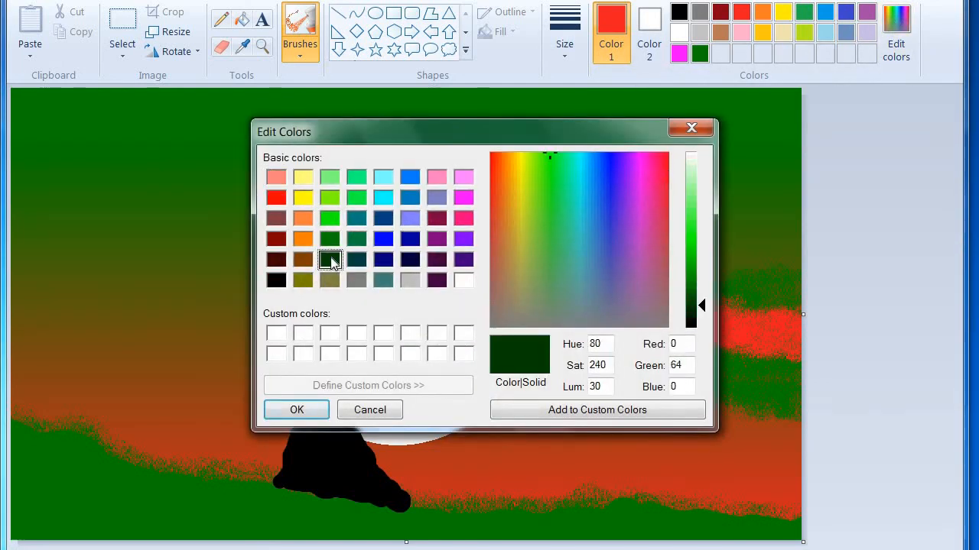
pyautogui.click(296, 410)
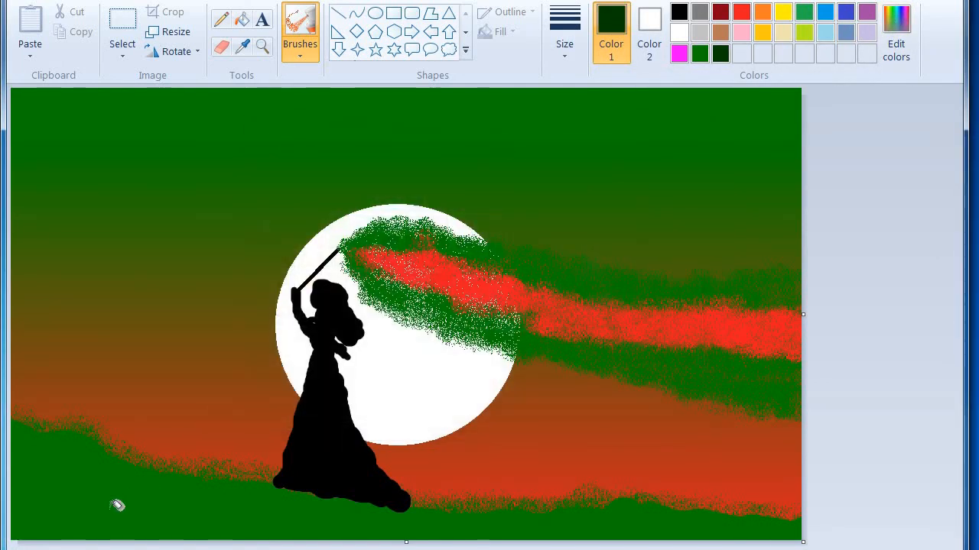
pyautogui.moveTo(42, 508)
pyautogui.mouseDown()
pyautogui.moveTo(11, 531)
pyautogui.moveTo(29, 516)
pyautogui.moveTo(52, 528)
pyautogui.moveTo(6, 521)
pyautogui.moveTo(64, 516)
pyautogui.moveTo(4, 539)
pyautogui.moveTo(21, 508)
pyautogui.moveTo(15, 484)
pyautogui.moveTo(20, 502)
pyautogui.moveTo(50, 505)
pyautogui.moveTo(62, 491)
pyautogui.moveTo(81, 525)
pyautogui.mouseUp()
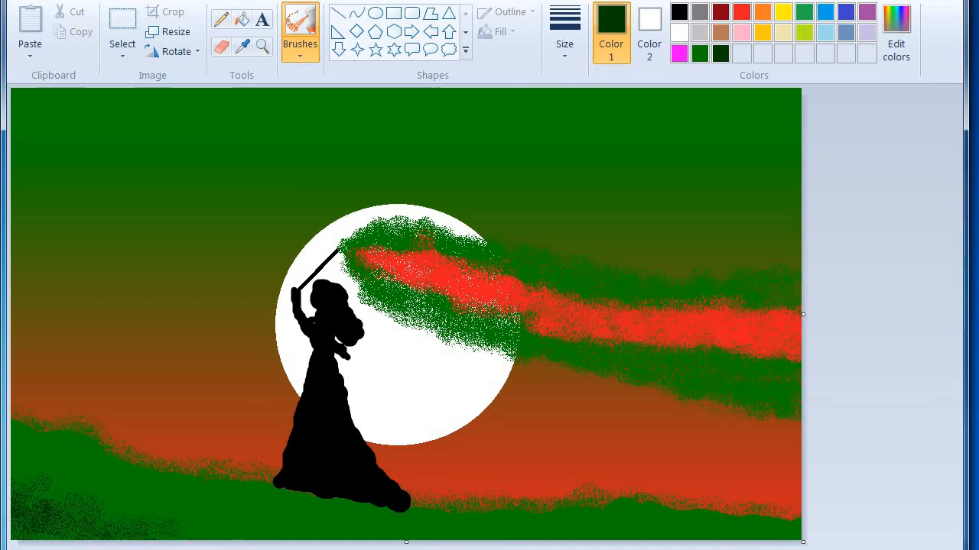
pyautogui.moveTo(265, 536)
pyautogui.mouseDown()
pyautogui.moveTo(242, 529)
pyautogui.moveTo(337, 514)
pyautogui.moveTo(240, 522)
pyautogui.moveTo(341, 532)
pyautogui.mouseUp()
pyautogui.moveTo(442, 529); pyautogui.dragTo(482, 516)
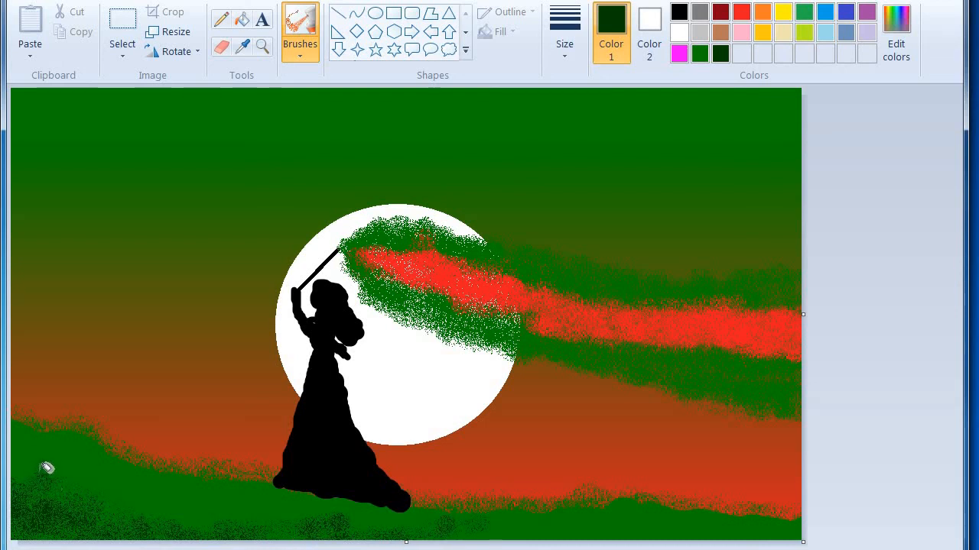
pyautogui.moveTo(46, 465); pyautogui.dragTo(17, 469)
pyautogui.moveTo(85, 510)
pyautogui.mouseDown()
pyautogui.moveTo(108, 494)
pyautogui.moveTo(112, 511)
pyautogui.moveTo(139, 533)
pyautogui.mouseUp()
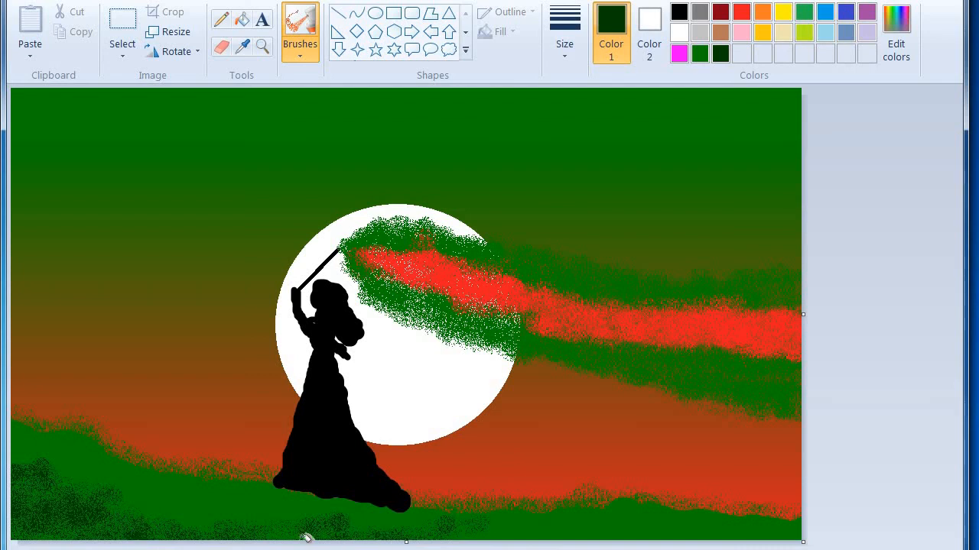
pyautogui.moveTo(305, 539)
pyautogui.mouseDown()
pyautogui.moveTo(364, 520)
pyautogui.moveTo(464, 540)
pyautogui.mouseUp()
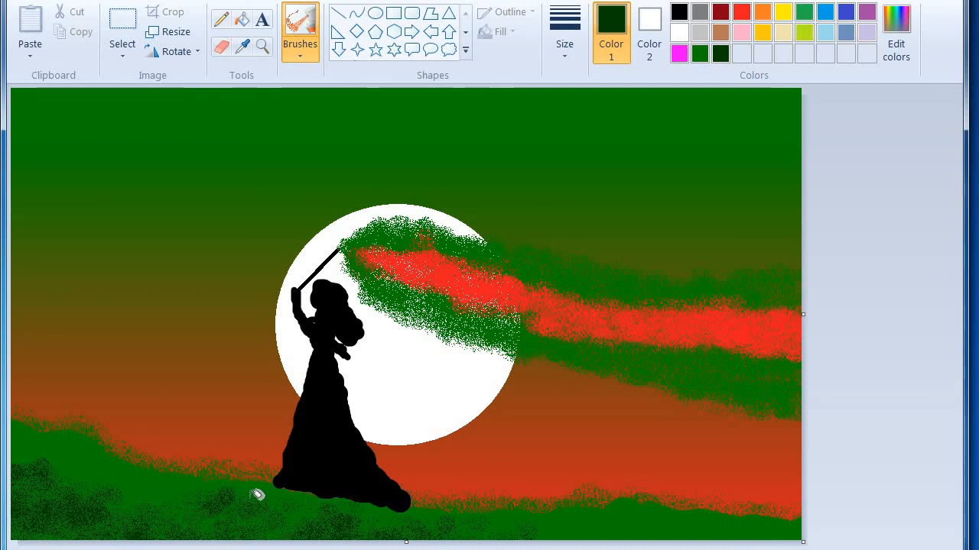
pyautogui.moveTo(339, 468)
pyautogui.mouseDown()
pyautogui.moveTo(251, 468)
pyautogui.moveTo(136, 502)
pyautogui.mouseUp()
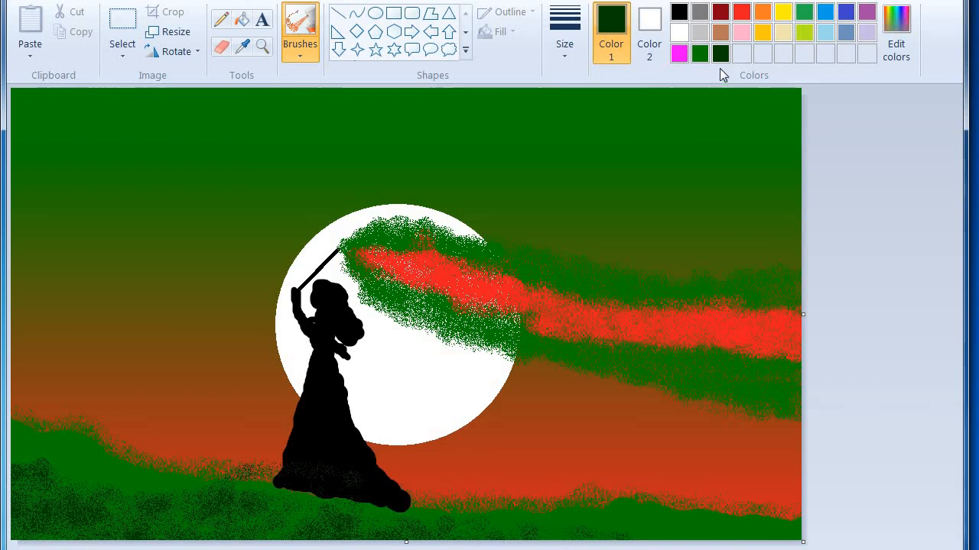
# Step: Switch the painting colour back to the lighter dark green used for the hills
pyautogui.click(700, 54)
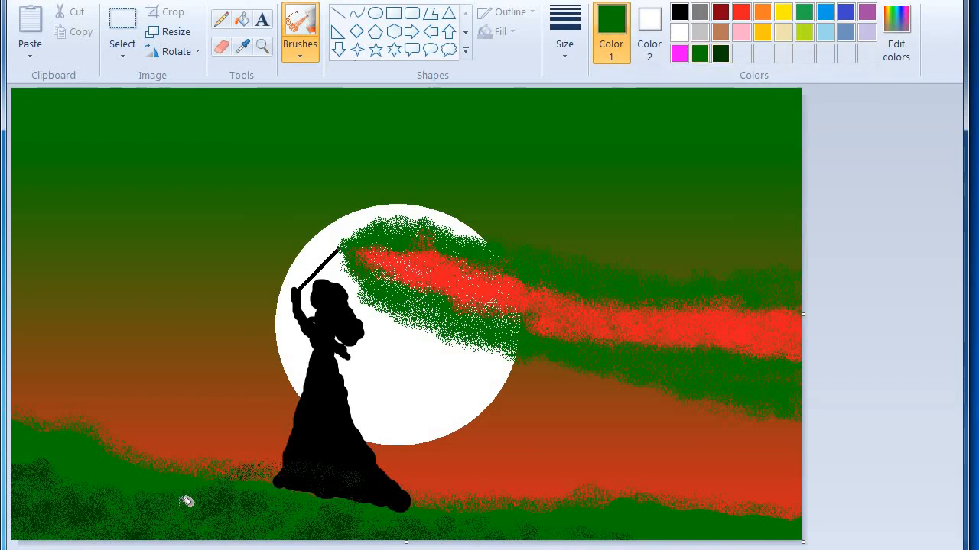